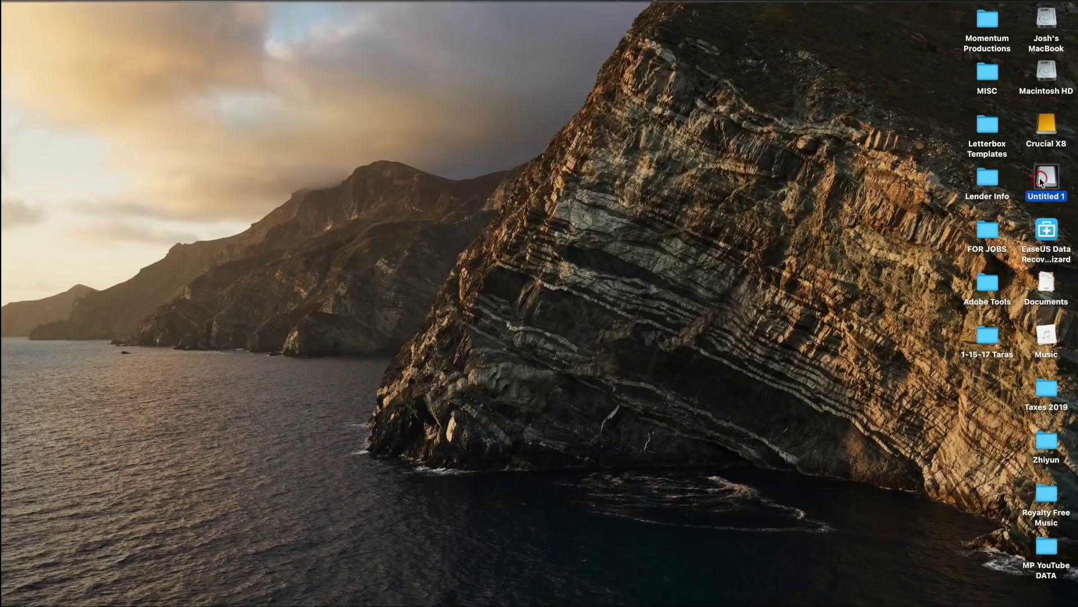
Go to Untitled 1 > PRIVATE > M4ROOT > SUB and select all four MP4 clips.
{"action": "double_click", "coordinate": [1040, 178]}
{"action": "double_click", "coordinate": [453, 148]}
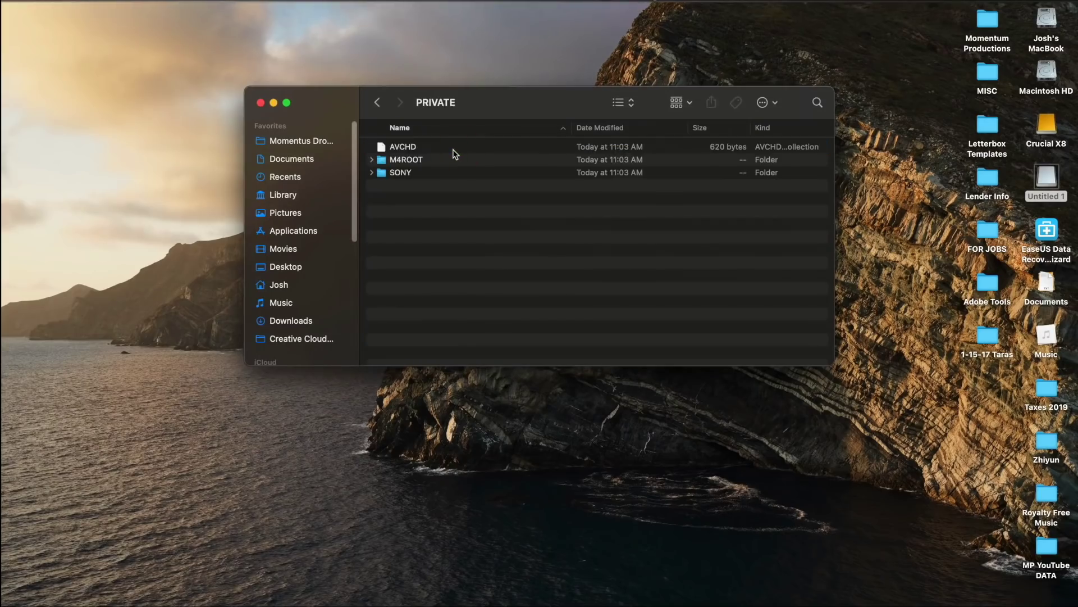
{"action": "double_click", "coordinate": [442, 160]}
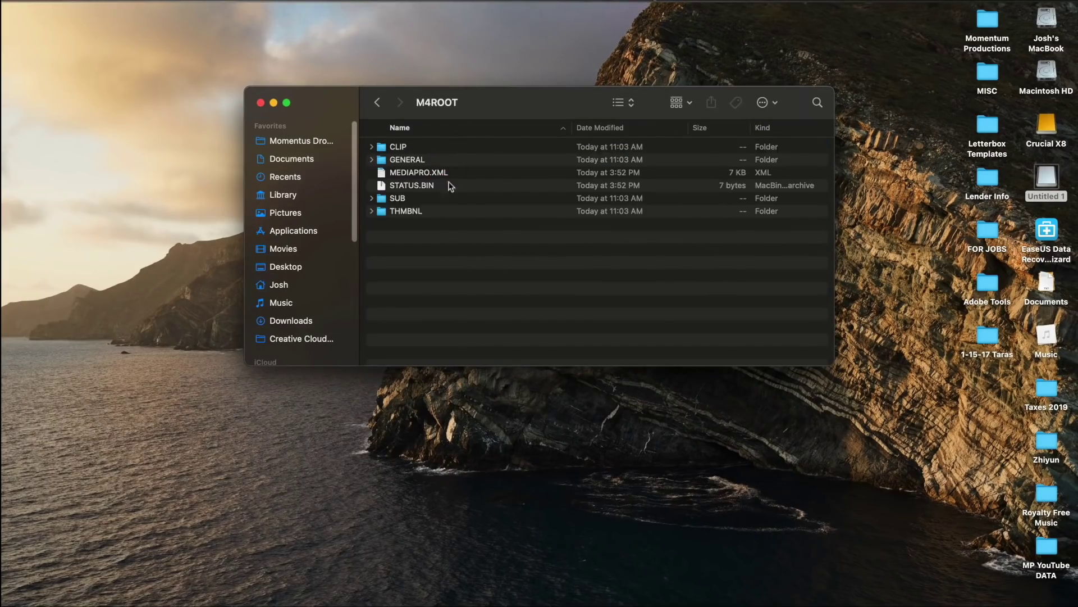
{"action": "double_click", "coordinate": [400, 199]}
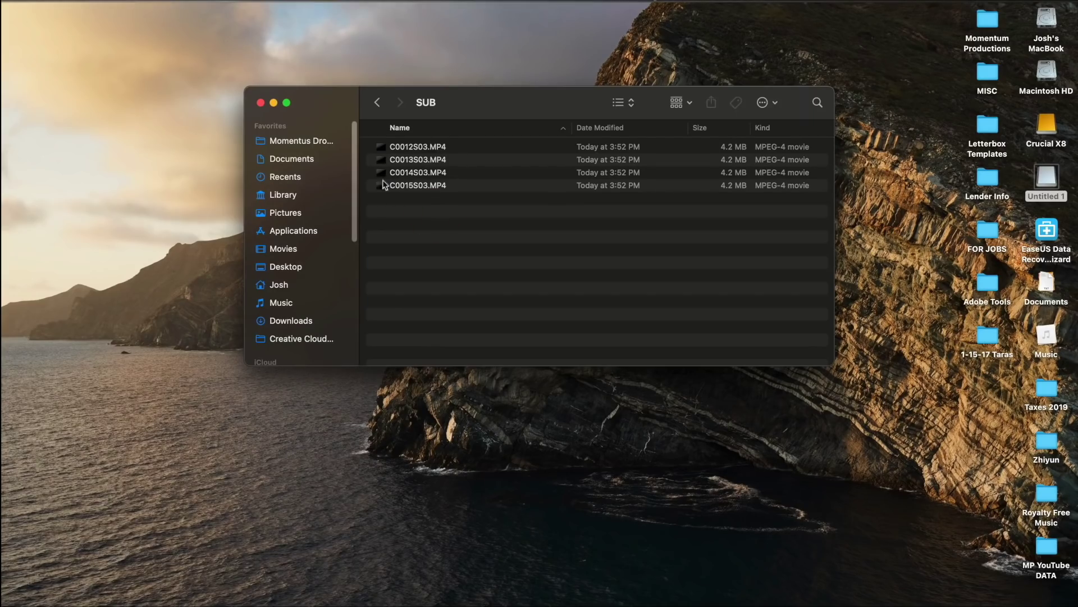
{"action": "left_click", "coordinate": [418, 147]}
{"action": "left_click", "coordinate": [419, 187], "text": "shift"}
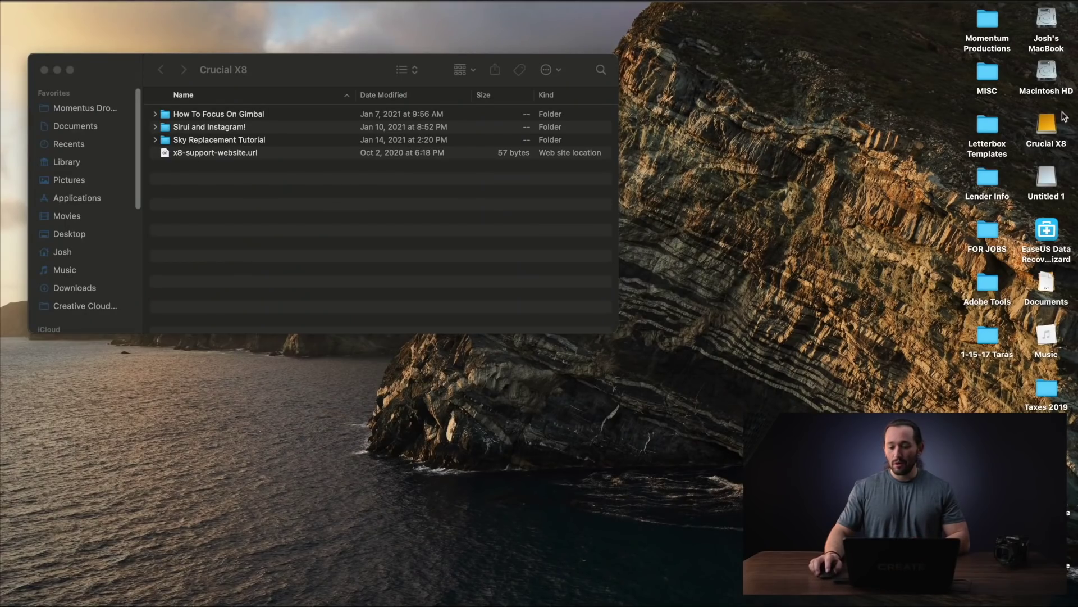
Open the Untitled 1 card in its own Finder window beside the Crucial X8 window.
{"action": "double_click", "coordinate": [1043, 185]}
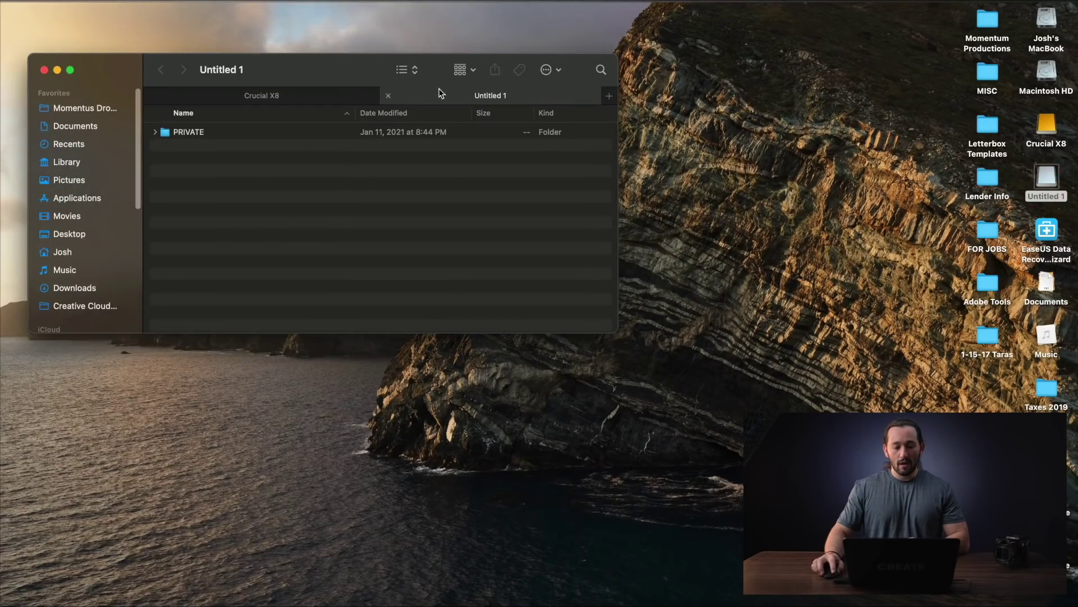
{"action": "left_click_drag", "start_coordinate": [439, 93], "coordinate": [814, 163]}
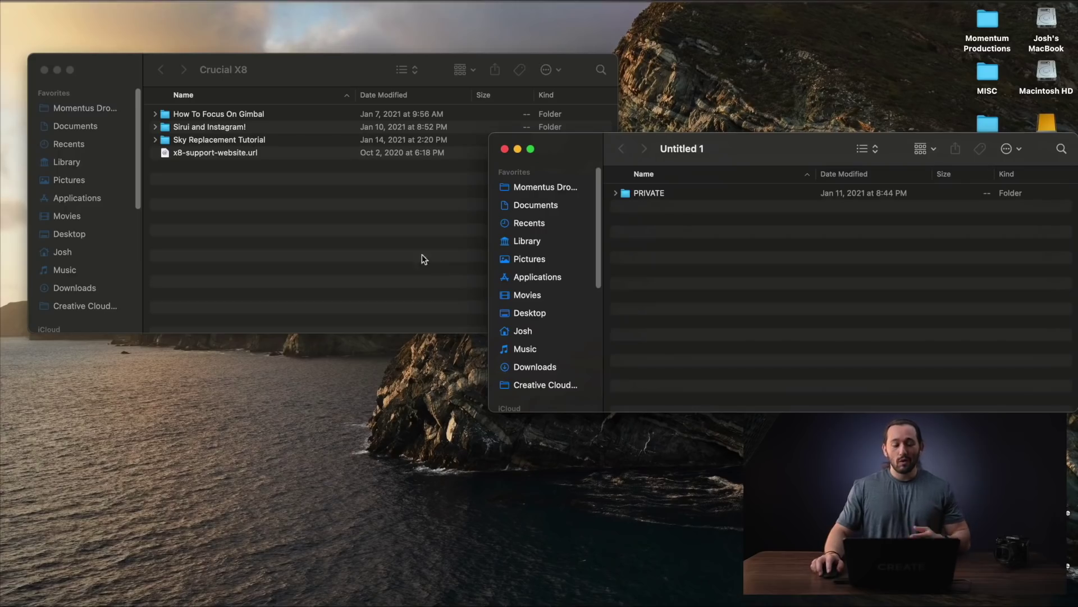
{"action": "left_click", "coordinate": [366, 238]}
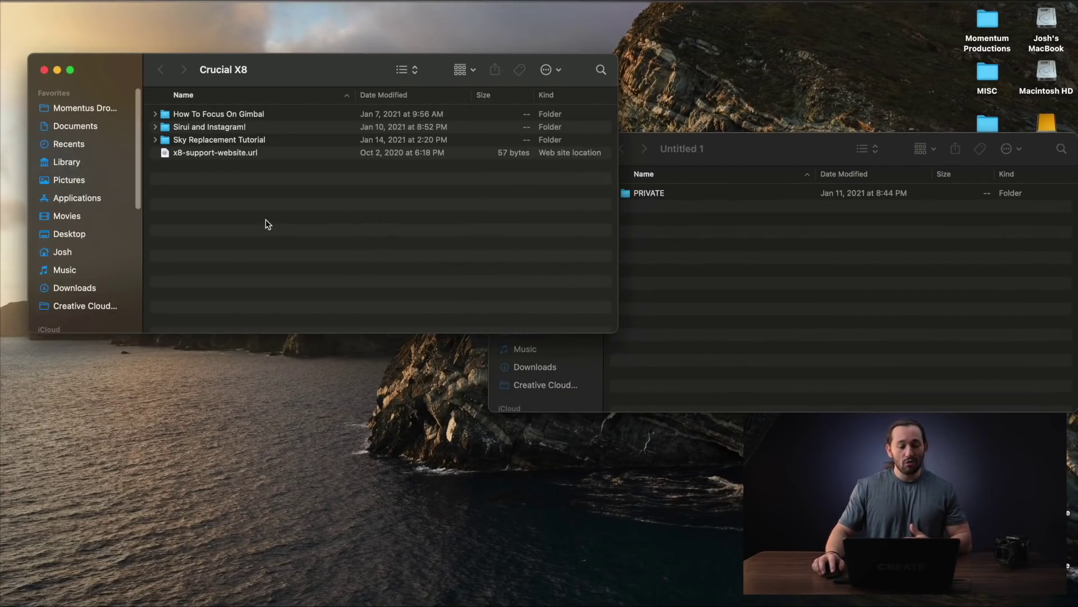
Create a new folder named 1-18-2021 on the Crucial X8 drive.
{"action": "right_click", "coordinate": [225, 222]}
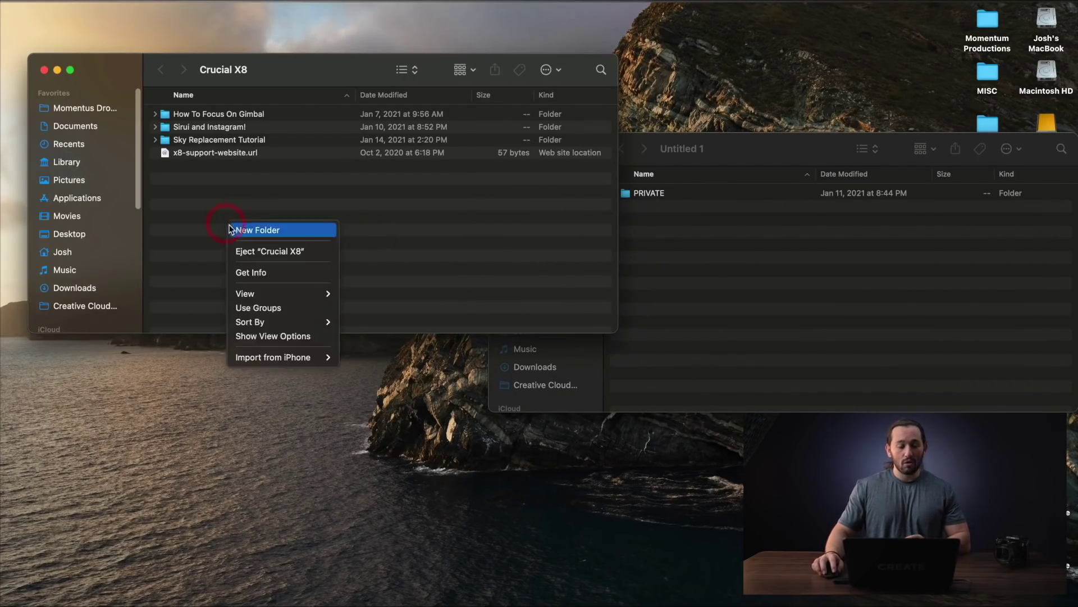
{"action": "left_click", "coordinate": [236, 230]}
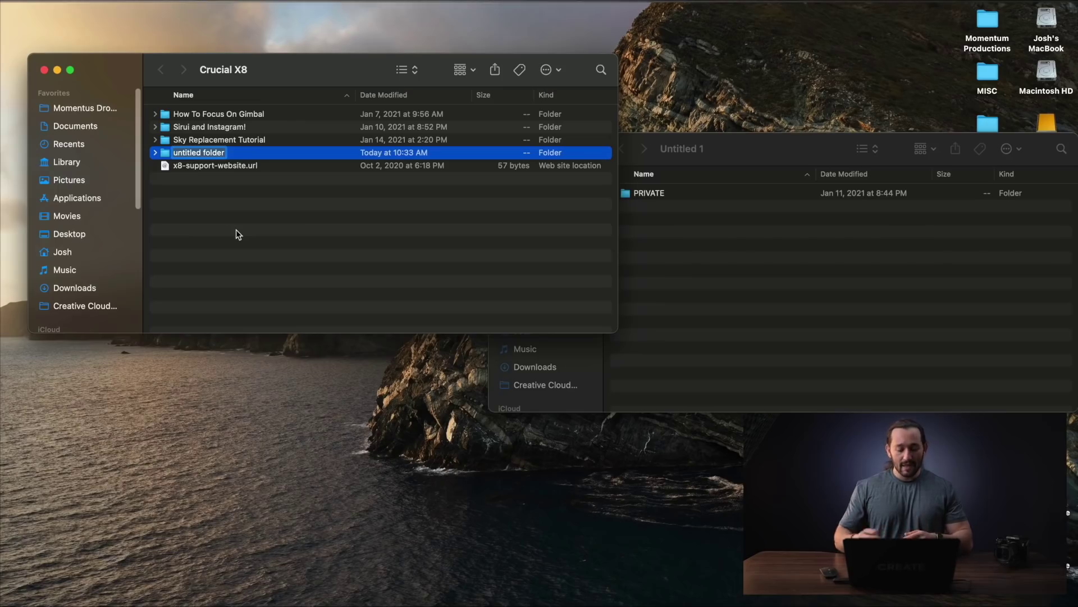
{"action": "type", "text": "1-"}
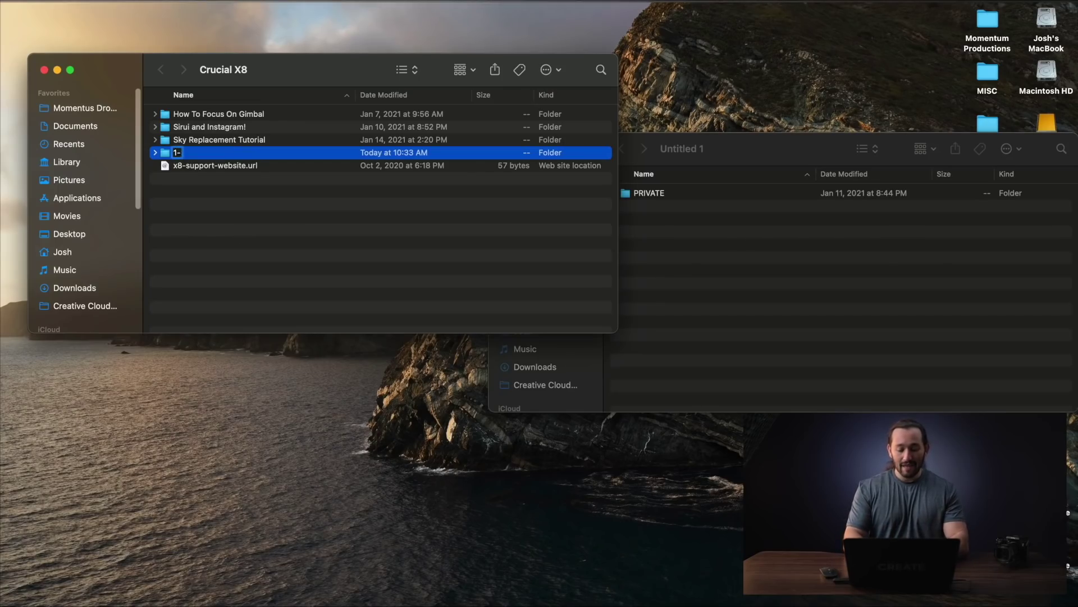
{"action": "type", "text": "18-2021"}
{"action": "key", "text": "Return"}
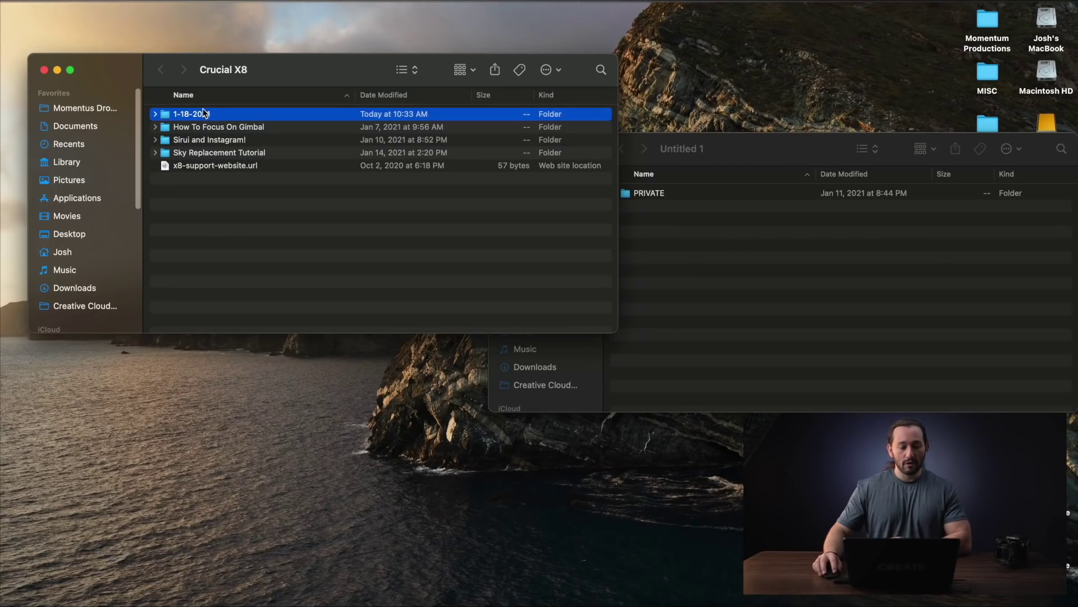
Inside 1-18-2021, create a subfolder named A7SIII and open it.
{"action": "double_click", "coordinate": [204, 112]}
{"action": "right_click", "coordinate": [218, 179]}
{"action": "left_click", "coordinate": [241, 188]}
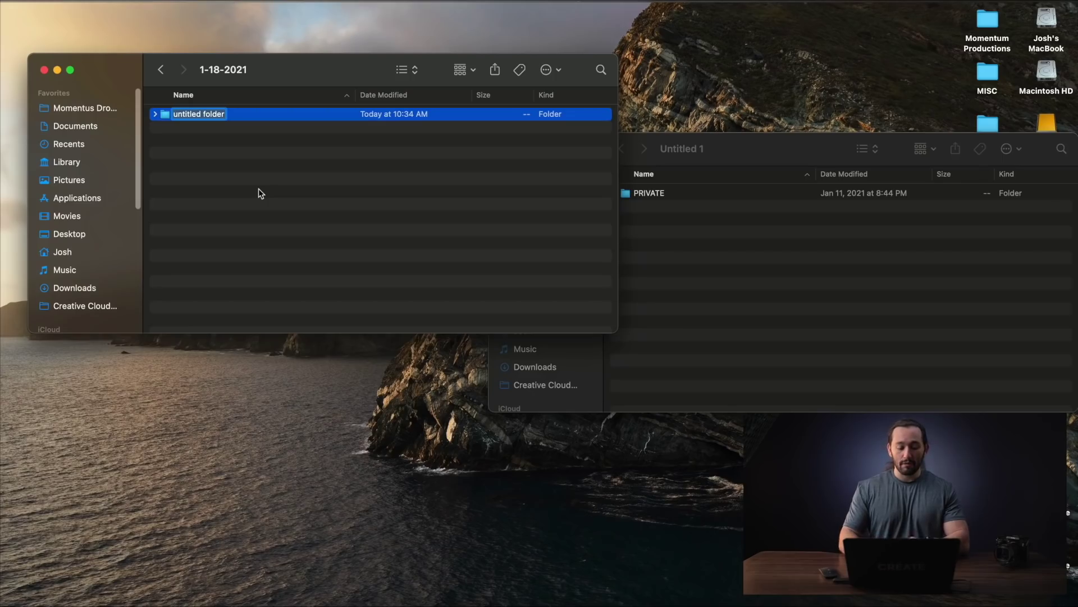
{"action": "type", "text": "A7SIII"}
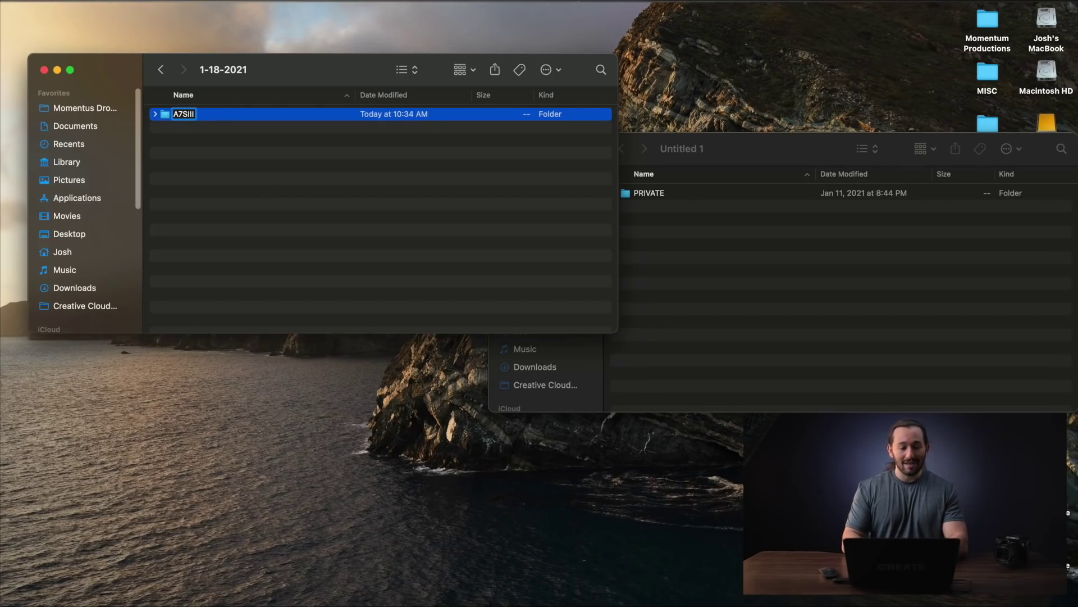
{"action": "key", "text": "Return"}
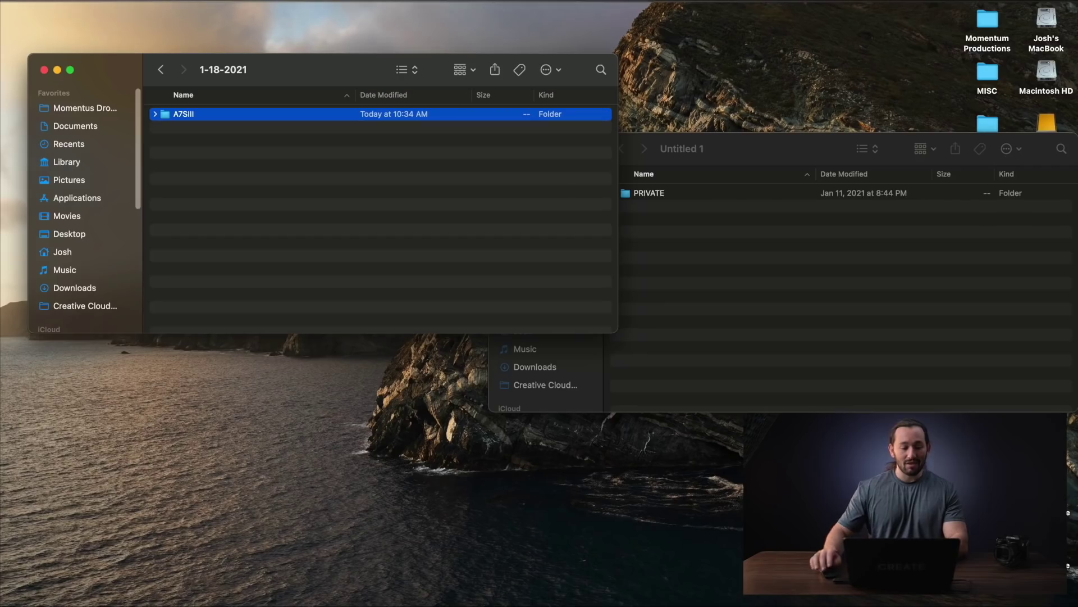
{"action": "double_click", "coordinate": [213, 119]}
In the card window, go to PRIVATE > M4ROOT > CLIP and select every clip file with Cmd+A.
{"action": "left_click", "coordinate": [852, 302]}
{"action": "double_click", "coordinate": [654, 193]}
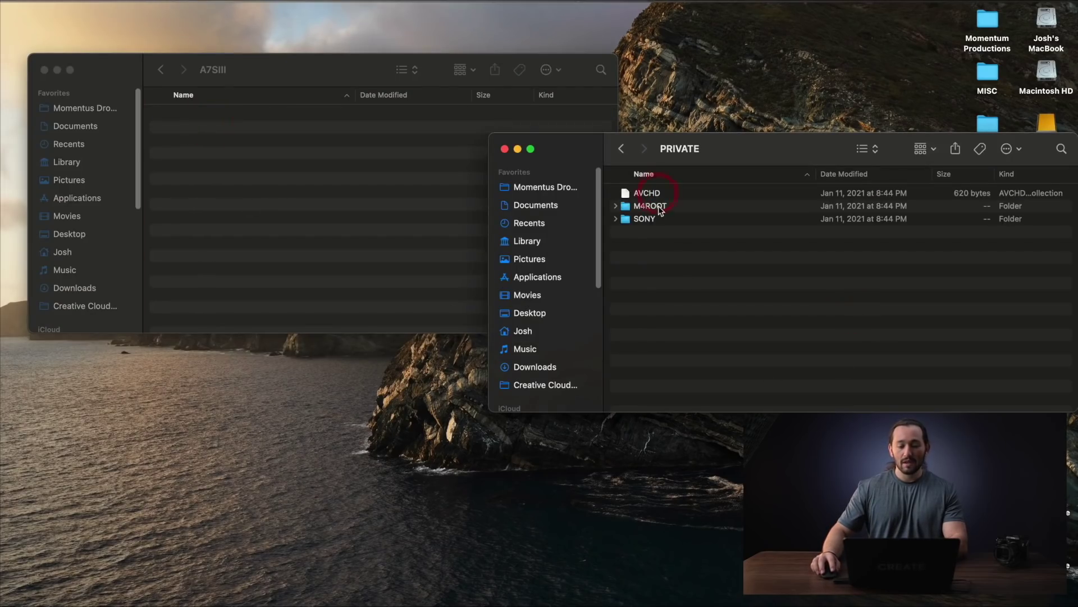
{"action": "double_click", "coordinate": [651, 206]}
{"action": "double_click", "coordinate": [651, 193]}
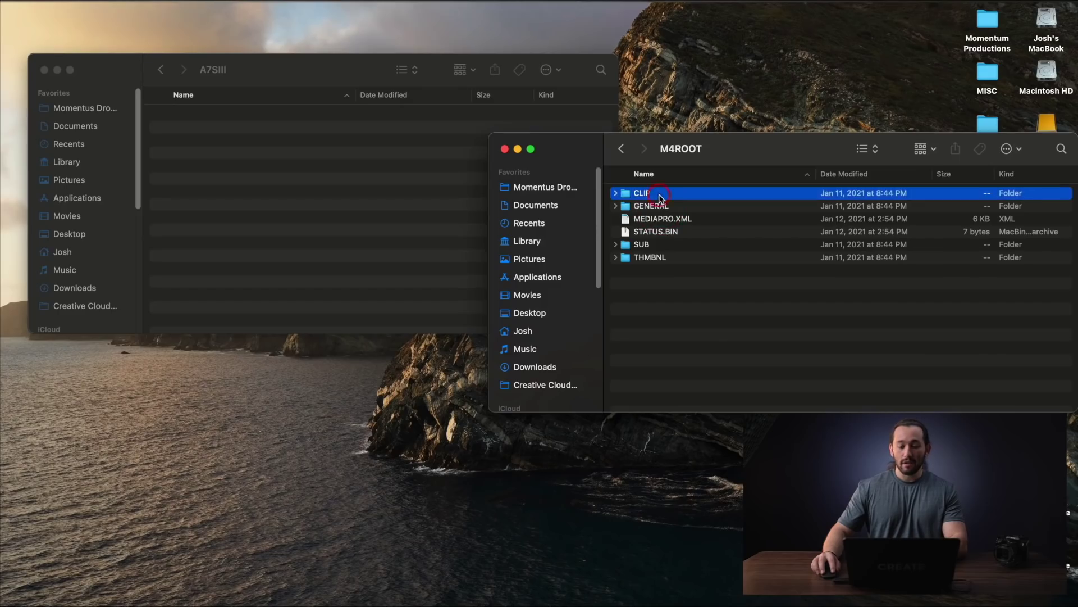
{"action": "left_click", "coordinate": [672, 246]}
{"action": "key", "text": "super+a"}
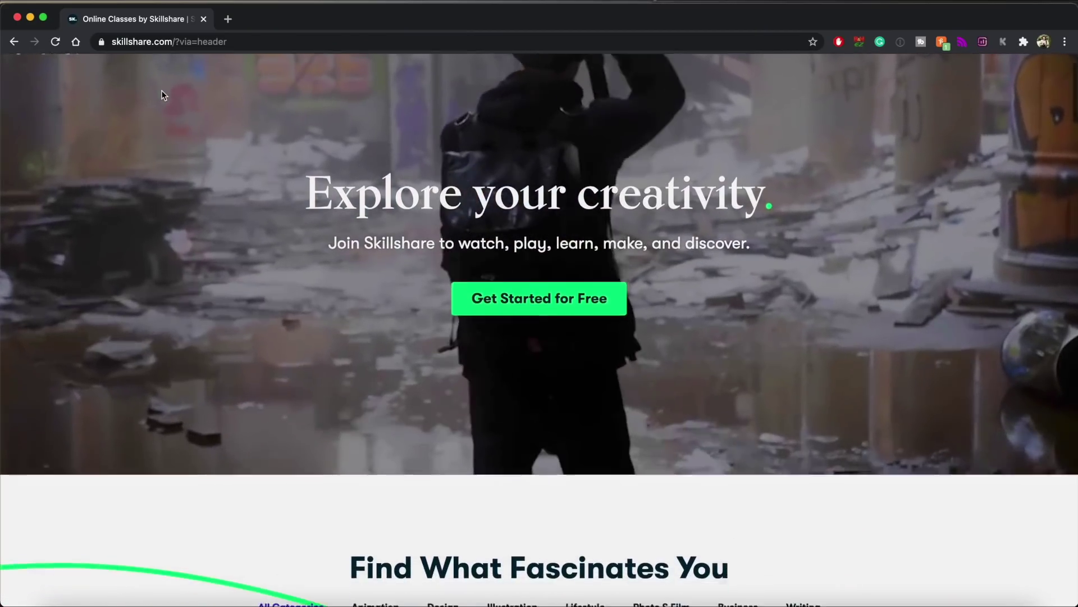
Scroll to the Kickstart Your Productivity feature and open the Productivity for Creatives class.
{"action": "scroll", "coordinate": [163, 95], "scroll_direction": "down", "scroll_amount": 2}
{"action": "scroll", "coordinate": [163, 95], "scroll_direction": "down", "scroll_amount": 1}
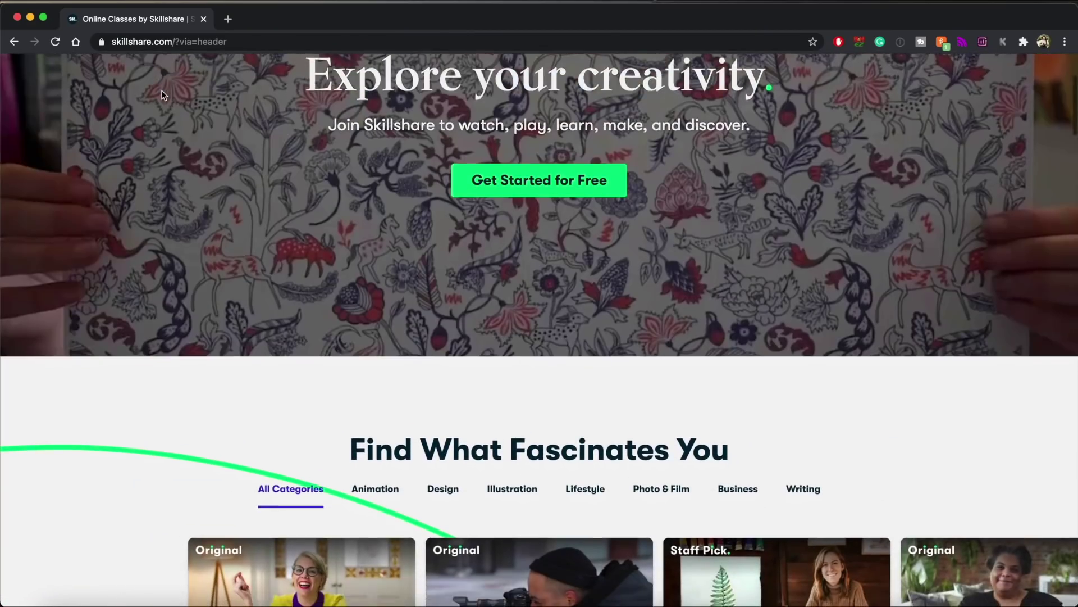
{"action": "scroll", "coordinate": [163, 95], "scroll_direction": "down", "scroll_amount": 3}
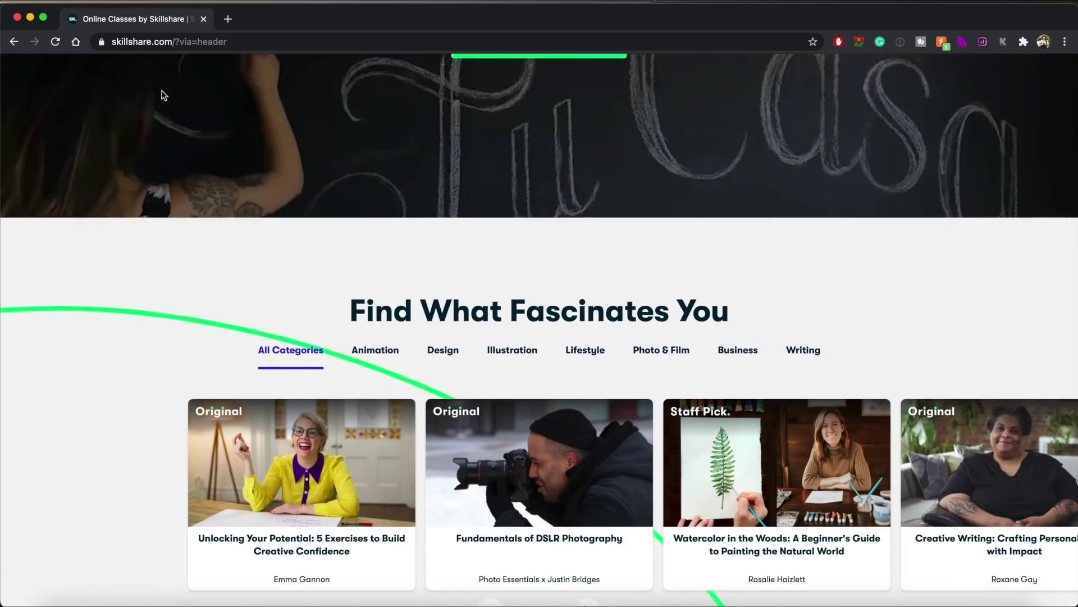
{"action": "scroll", "coordinate": [162, 96], "scroll_direction": "down", "scroll_amount": 3}
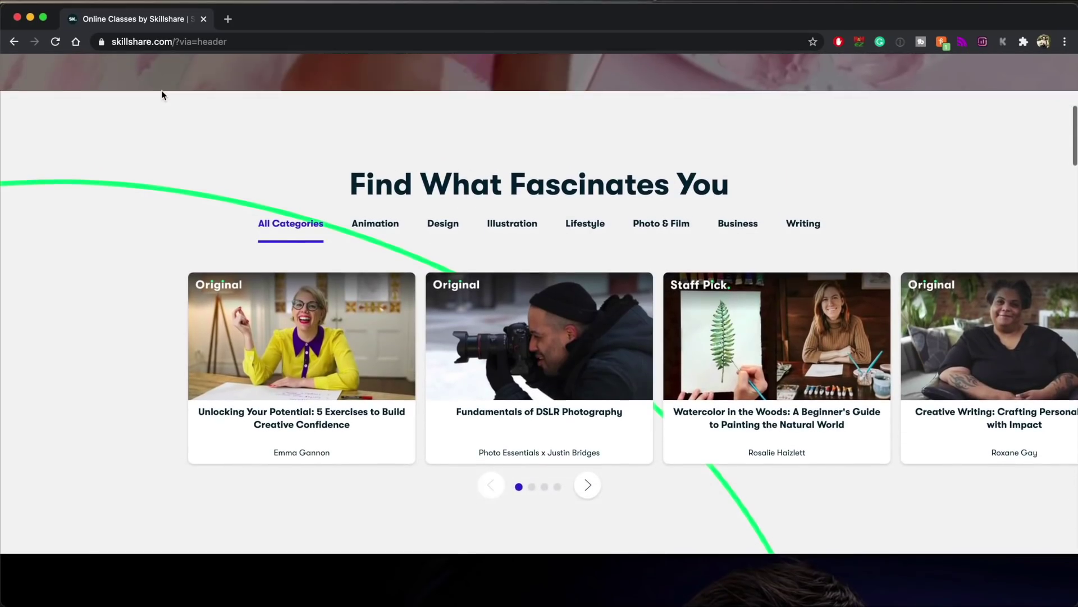
{"action": "scroll", "coordinate": [163, 95], "scroll_direction": "down", "scroll_amount": 3}
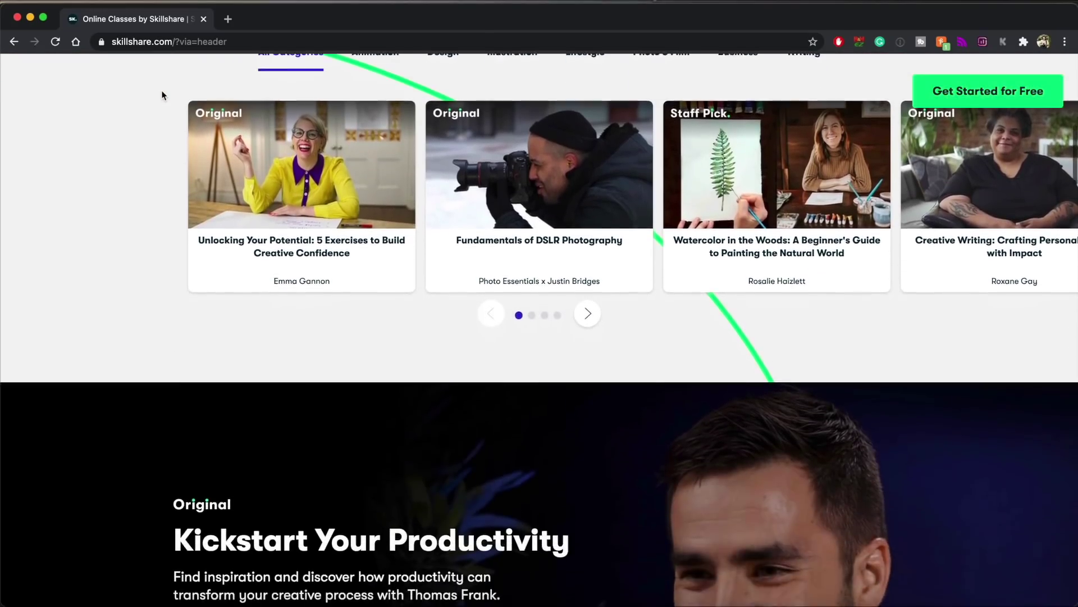
{"action": "scroll", "coordinate": [162, 96], "scroll_direction": "down", "scroll_amount": 3}
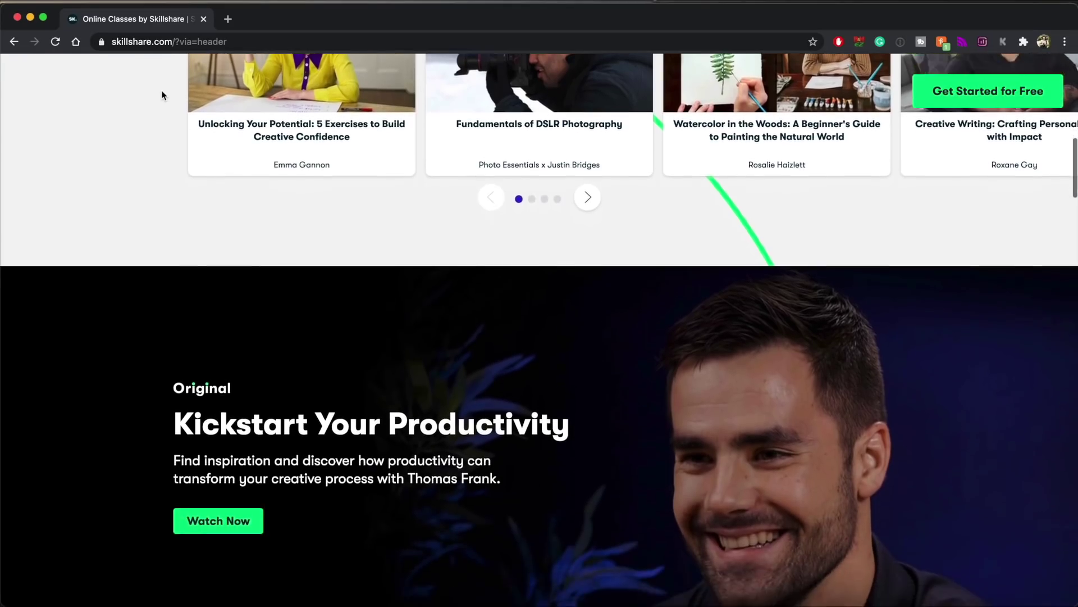
{"action": "scroll", "coordinate": [163, 95], "scroll_direction": "down", "scroll_amount": 3}
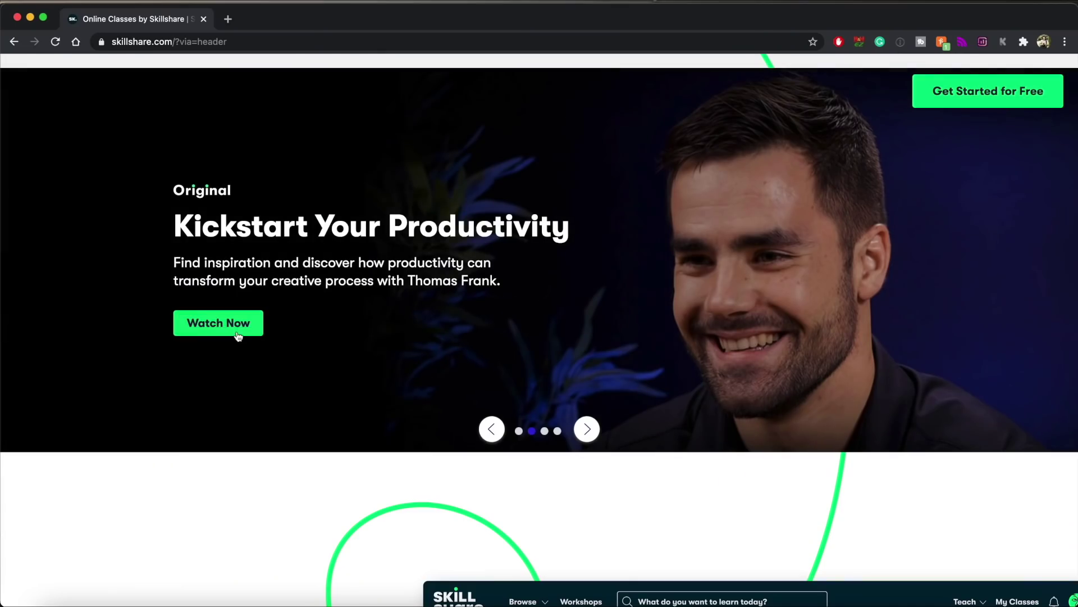
{"action": "left_click", "coordinate": [238, 332]}
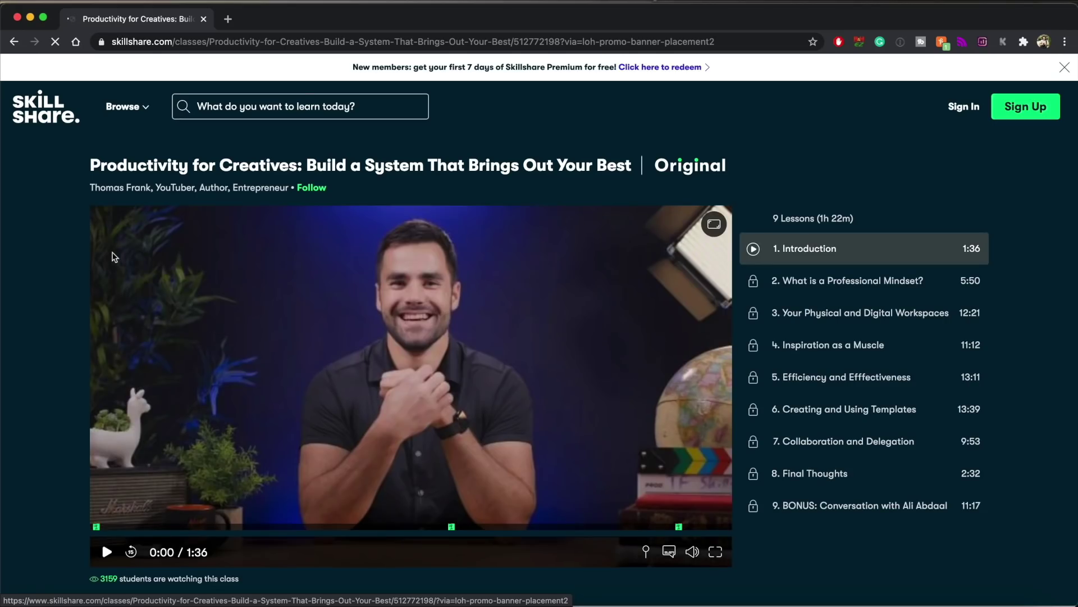
Start the class introduction video and scroll down through the lesson page.
{"action": "left_click", "coordinate": [345, 465]}
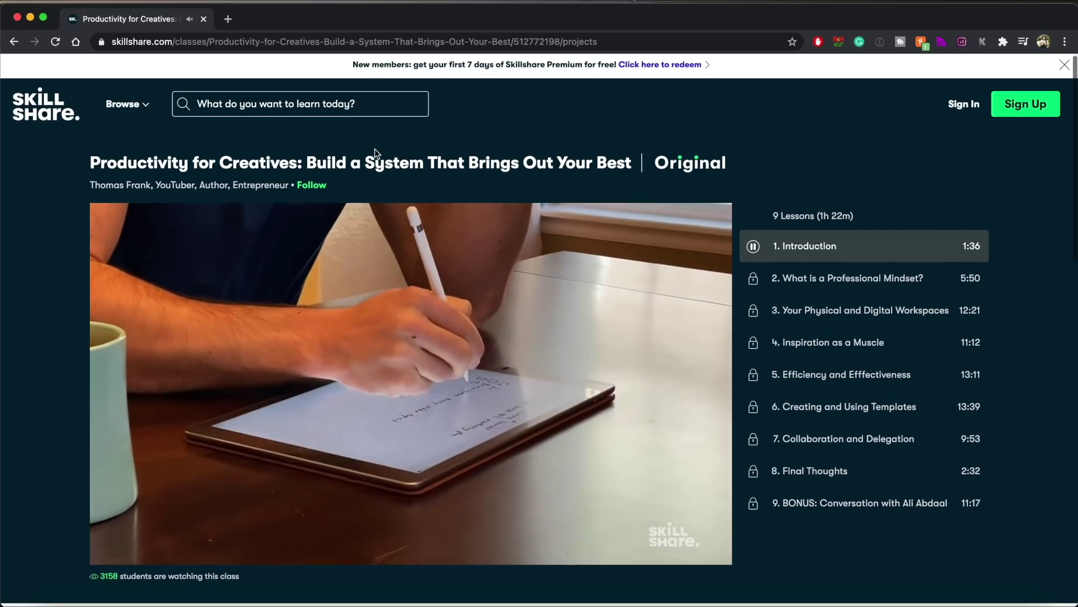
{"action": "scroll", "coordinate": [375, 153], "scroll_direction": "down", "scroll_amount": 2}
{"action": "scroll", "coordinate": [375, 153], "scroll_direction": "down", "scroll_amount": 5}
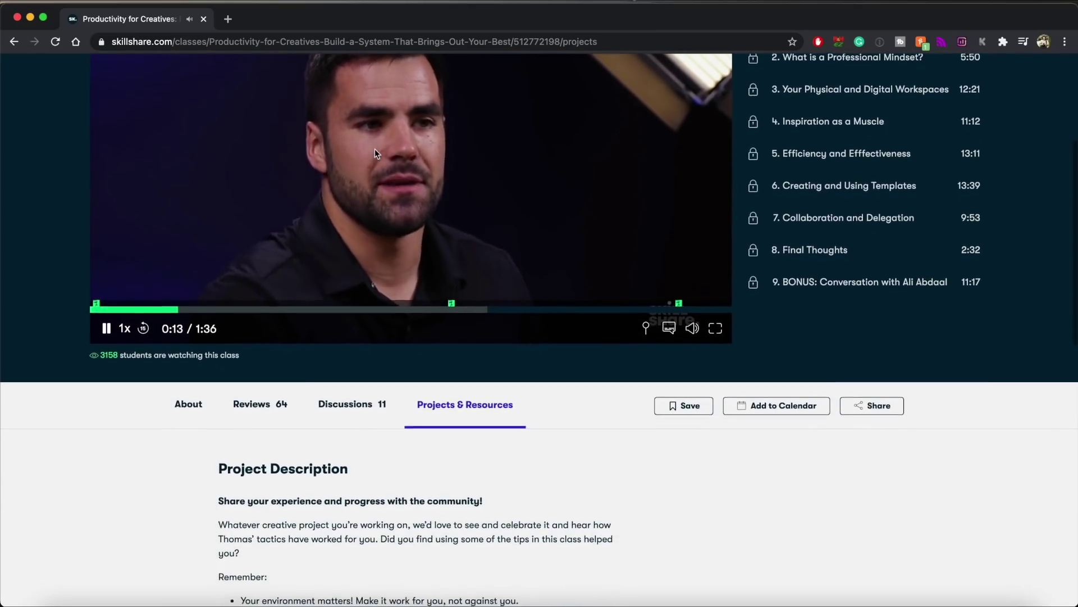
{"action": "scroll", "coordinate": [375, 149], "scroll_direction": "down", "scroll_amount": 4}
{"action": "scroll", "coordinate": [375, 150], "scroll_direction": "down", "scroll_amount": 4}
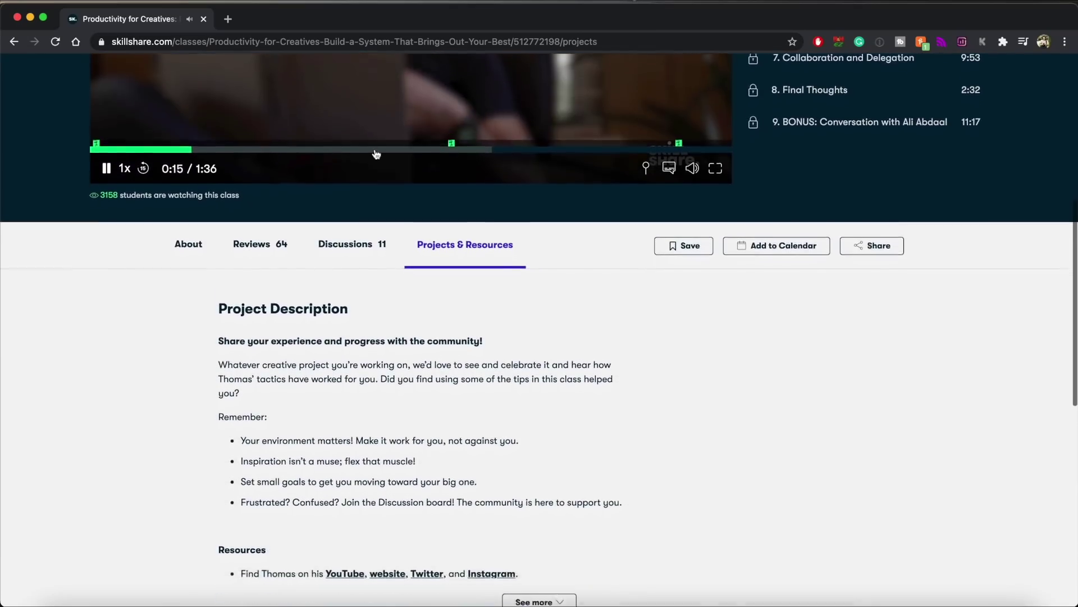
{"action": "scroll", "coordinate": [375, 153], "scroll_direction": "down", "scroll_amount": 4}
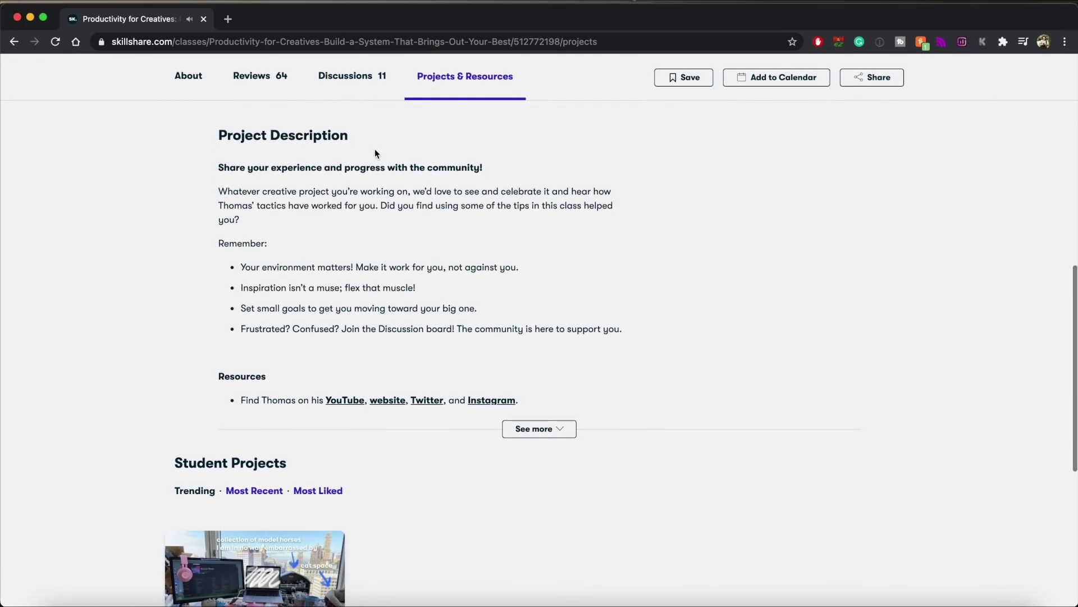
{"action": "scroll", "coordinate": [375, 153], "scroll_direction": "down", "scroll_amount": 3}
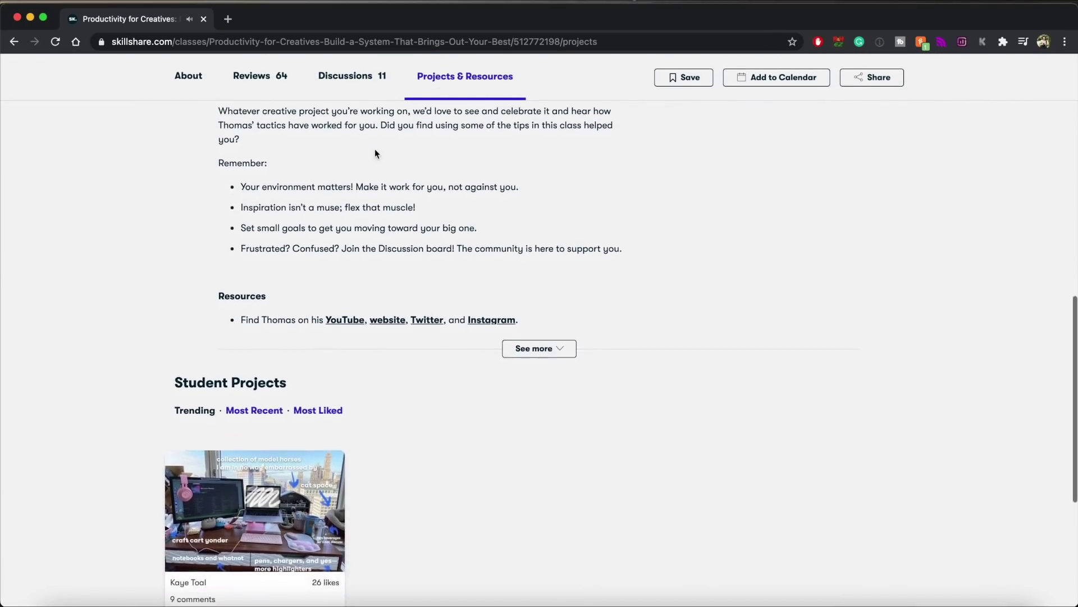
{"action": "scroll", "coordinate": [376, 153], "scroll_direction": "down", "scroll_amount": 2}
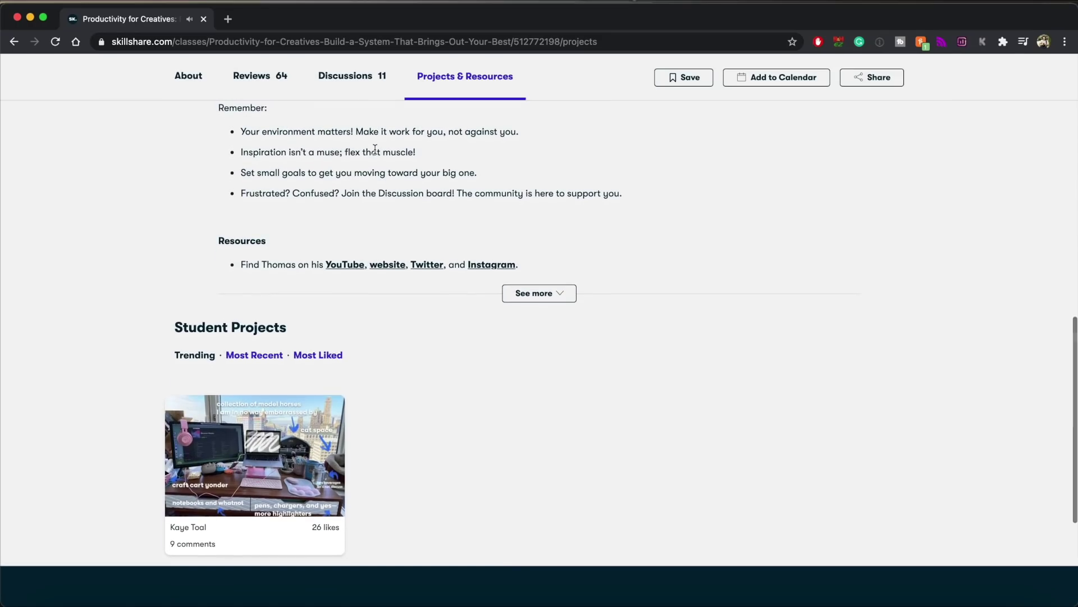
{"action": "scroll", "coordinate": [375, 150], "scroll_direction": "down", "scroll_amount": 1}
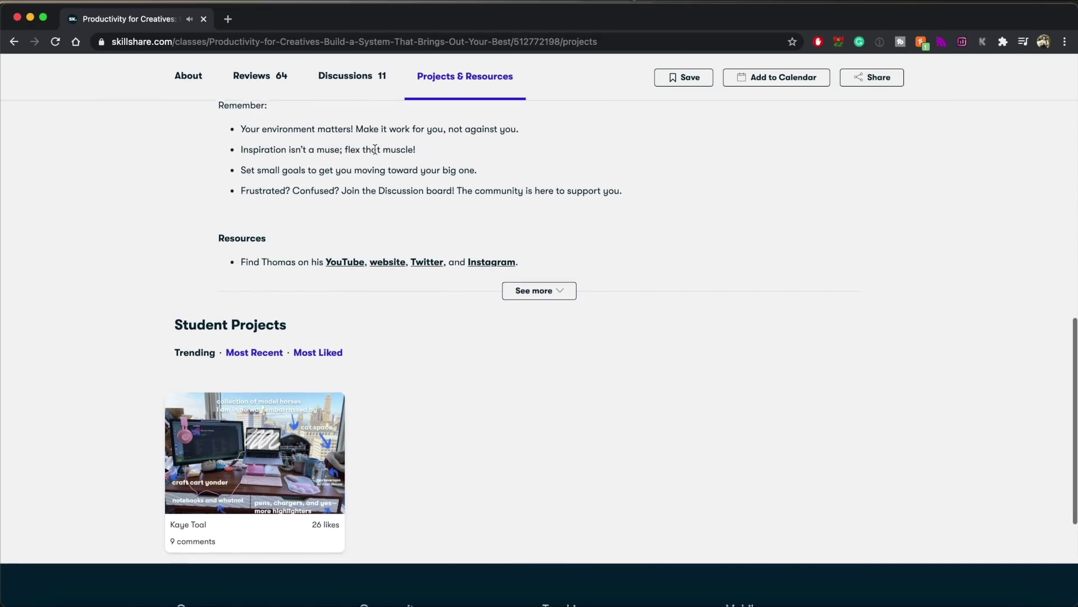
Open the class overview and scroll through the description, student project and related classes.
{"action": "left_click", "coordinate": [182, 73]}
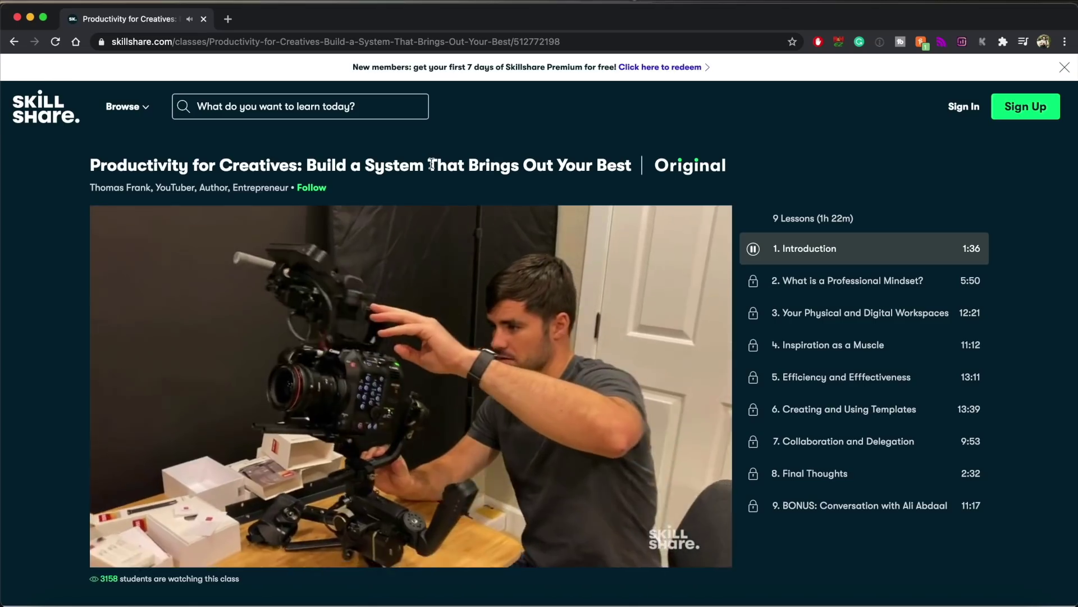
{"action": "scroll", "coordinate": [431, 164], "scroll_direction": "down", "scroll_amount": 10}
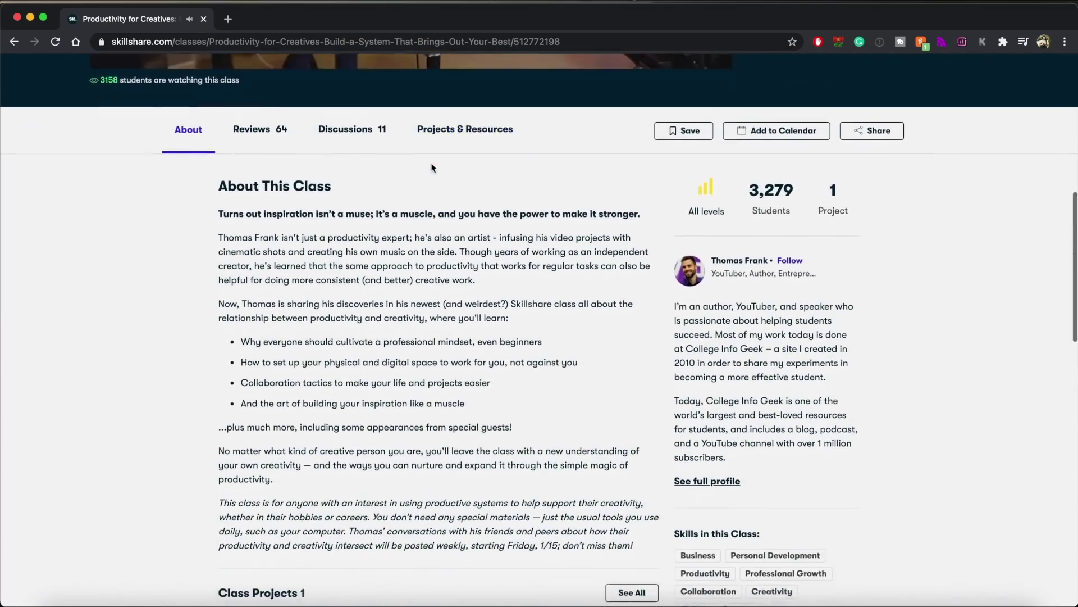
{"action": "scroll", "coordinate": [431, 168], "scroll_direction": "down", "scroll_amount": 1}
{"action": "scroll", "coordinate": [432, 167], "scroll_direction": "down", "scroll_amount": 1}
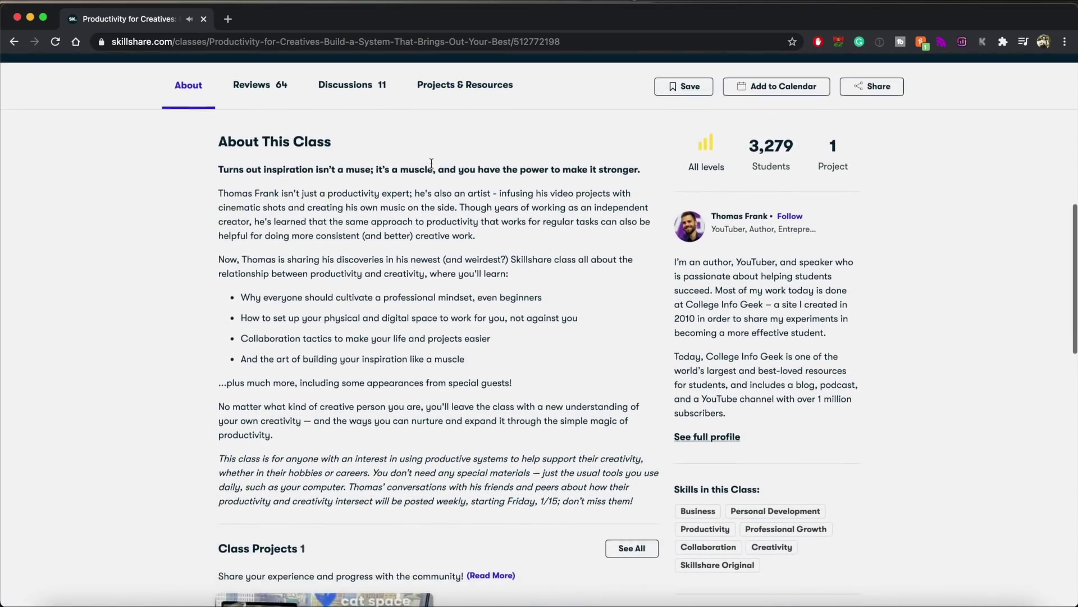
{"action": "scroll", "coordinate": [431, 164], "scroll_direction": "down", "scroll_amount": 2}
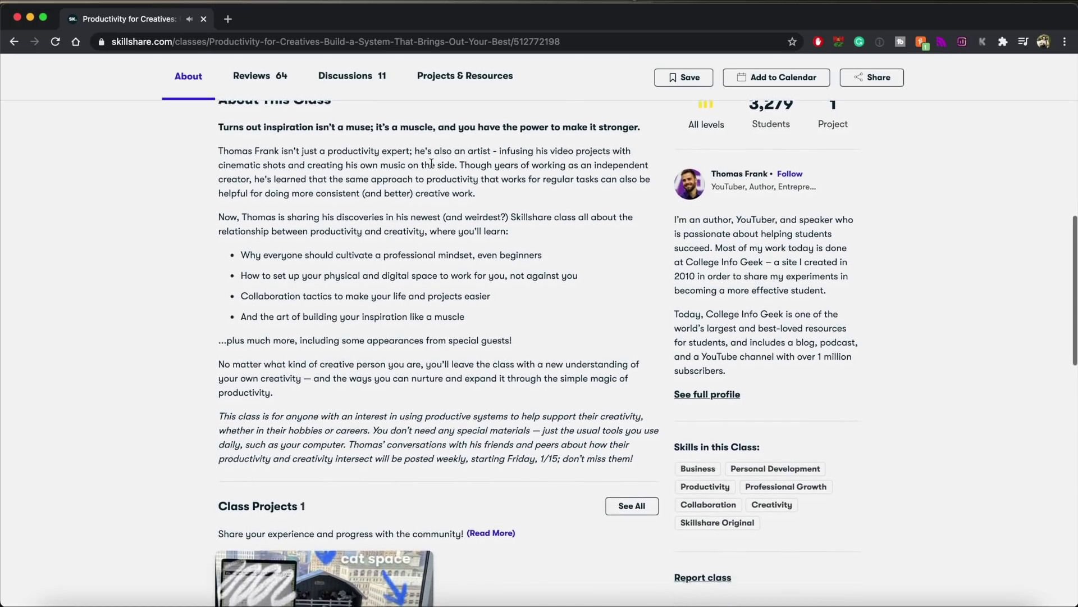
{"action": "scroll", "coordinate": [433, 167], "scroll_direction": "down", "scroll_amount": 2}
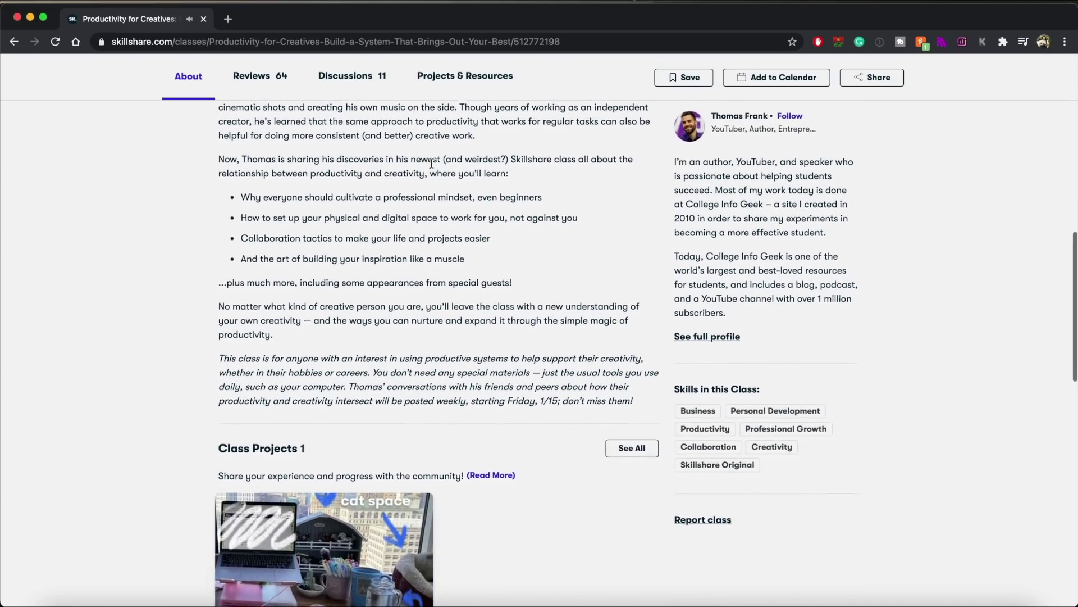
{"action": "scroll", "coordinate": [432, 163], "scroll_direction": "down", "scroll_amount": 3}
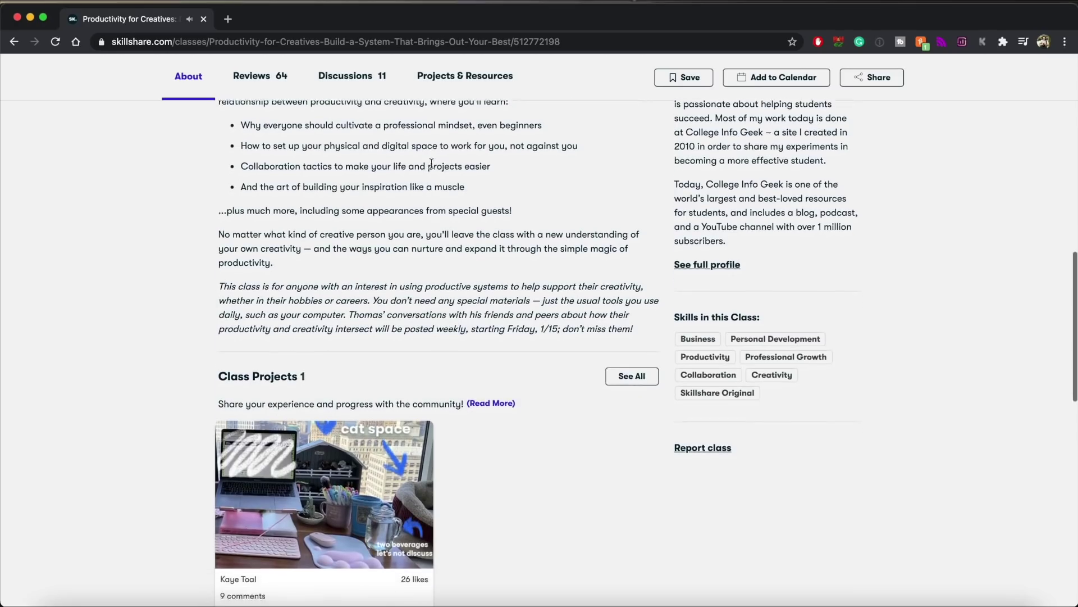
{"action": "scroll", "coordinate": [431, 163], "scroll_direction": "down", "scroll_amount": 1}
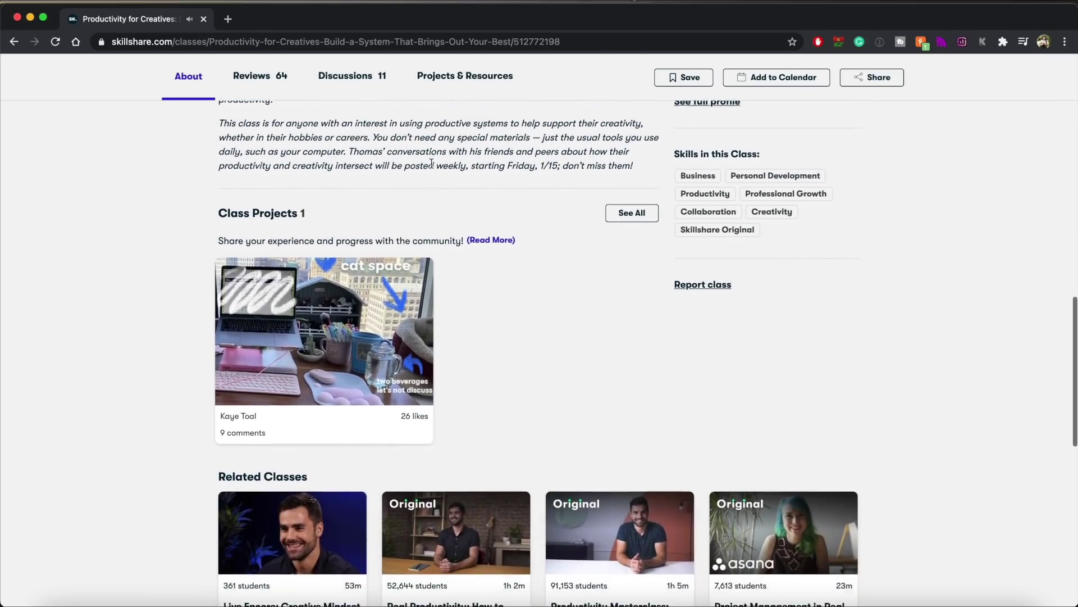
{"action": "scroll", "coordinate": [431, 163], "scroll_direction": "down", "scroll_amount": 4}
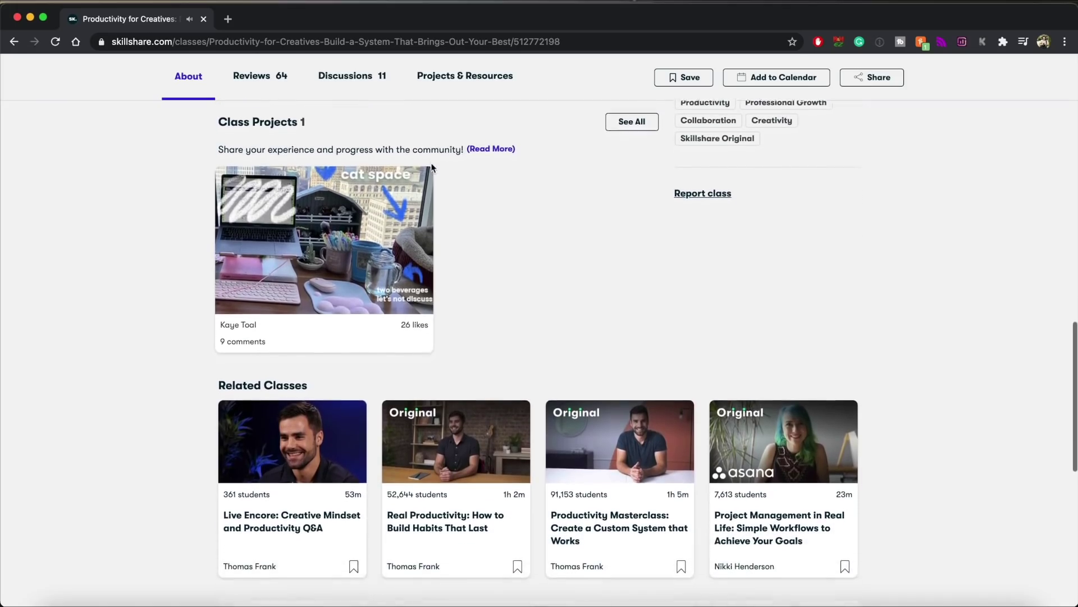
{"action": "scroll", "coordinate": [432, 167], "scroll_direction": "down", "scroll_amount": 2}
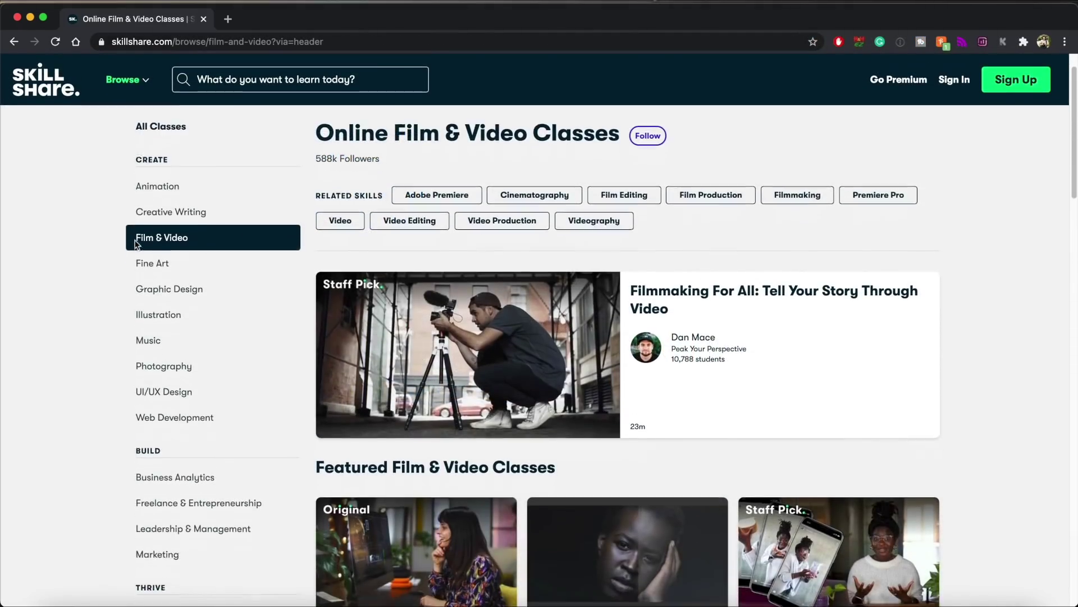
{"action": "scroll", "coordinate": [136, 242], "scroll_direction": "down", "scroll_amount": 5}
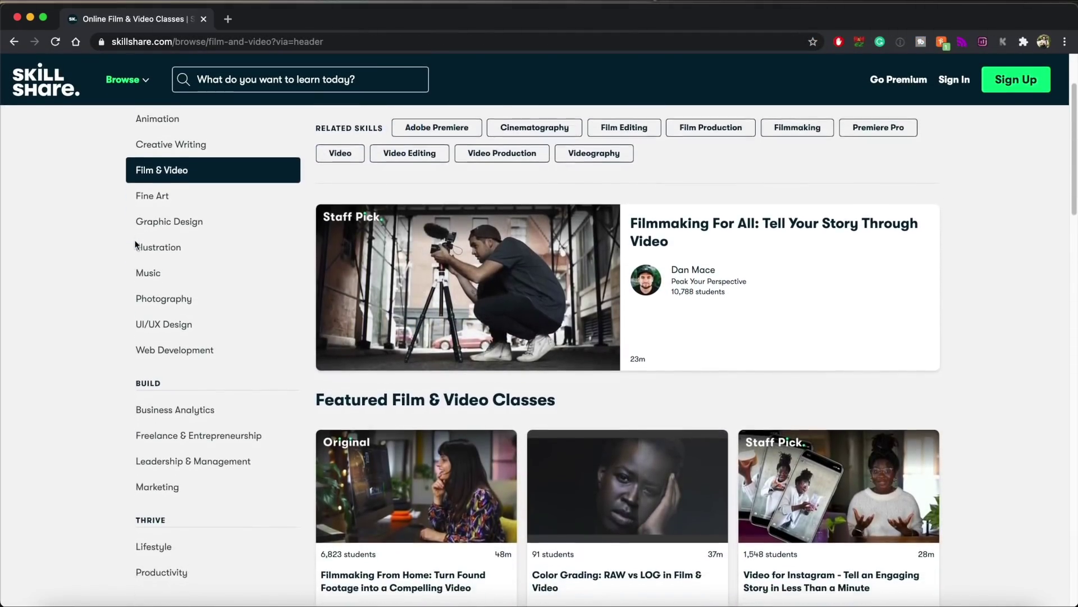
{"action": "scroll", "coordinate": [136, 243], "scroll_direction": "down", "scroll_amount": 4}
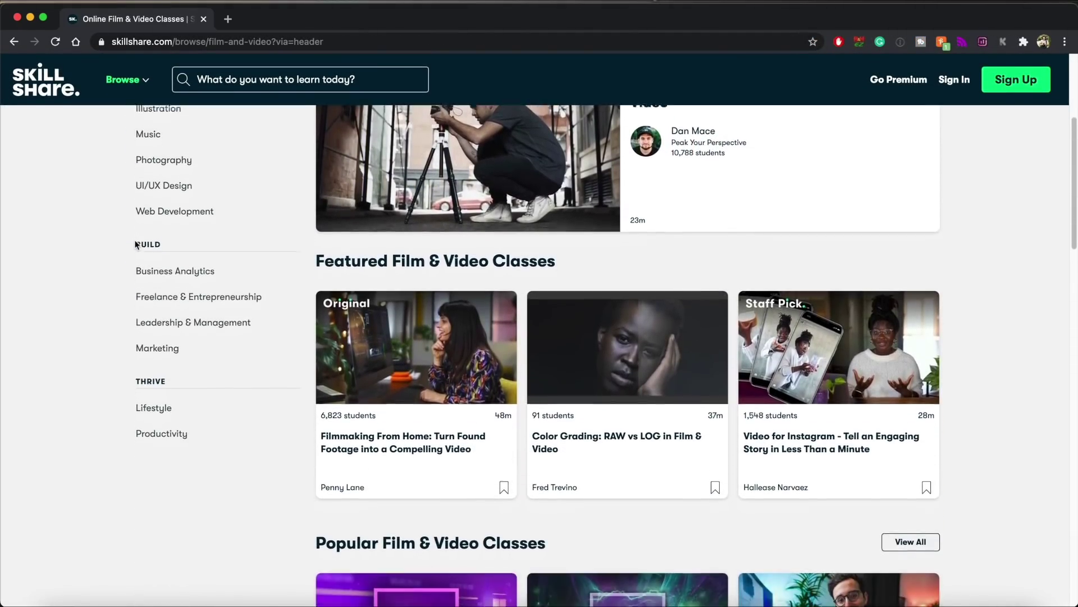
{"action": "scroll", "coordinate": [136, 243], "scroll_direction": "down", "scroll_amount": 6}
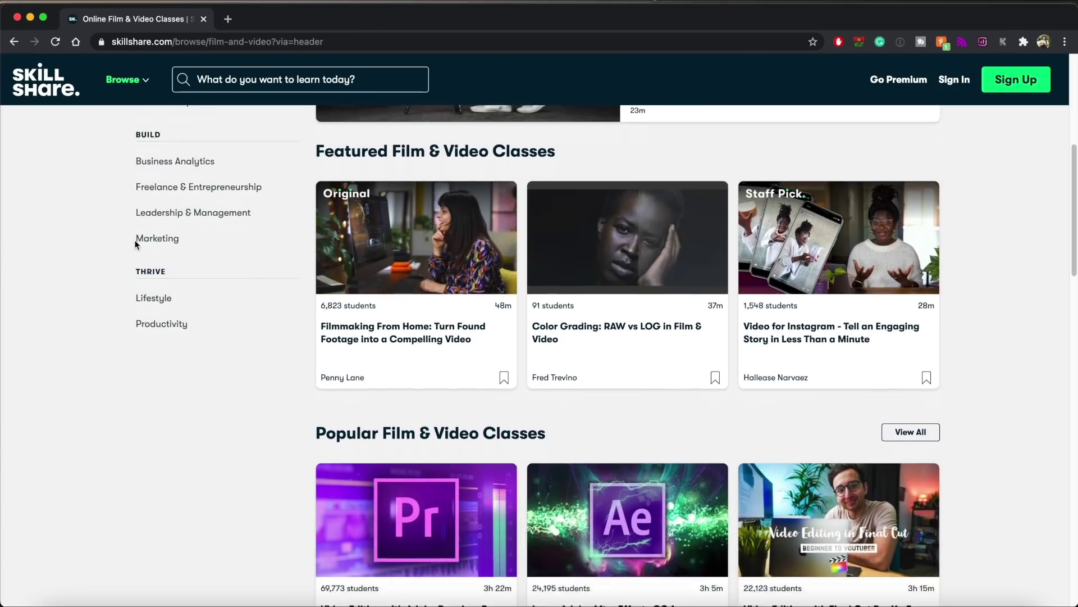
{"action": "scroll", "coordinate": [136, 245], "scroll_direction": "down", "scroll_amount": 4}
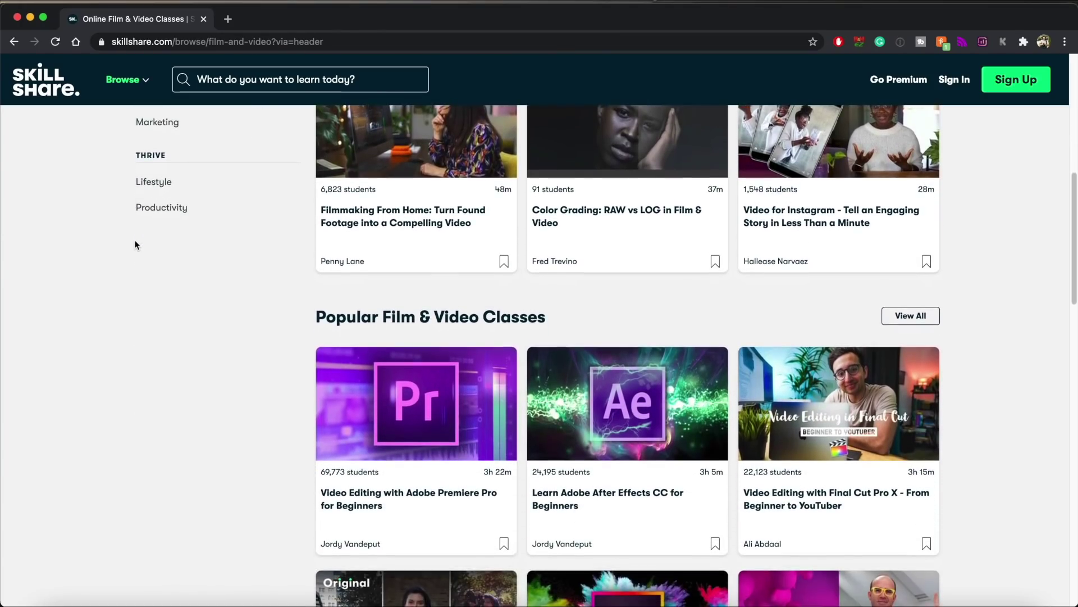
{"action": "scroll", "coordinate": [136, 245], "scroll_direction": "down", "scroll_amount": 4}
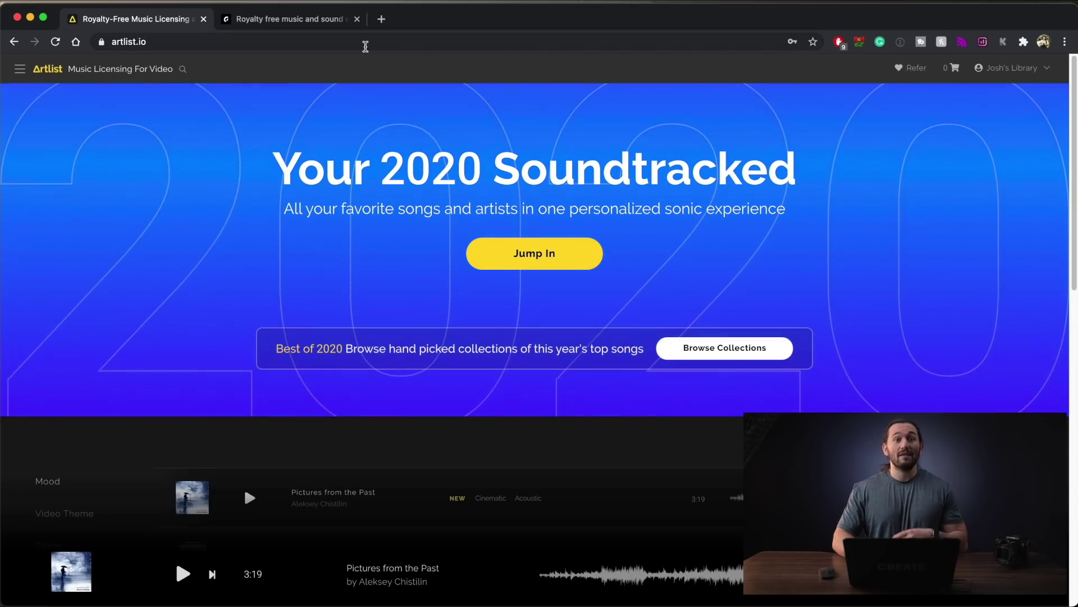
Scroll the Artlist page past the banner down to the track list.
{"action": "scroll", "coordinate": [680, 355], "scroll_direction": "down", "scroll_amount": 3}
{"action": "scroll", "coordinate": [680, 355], "scroll_direction": "down", "scroll_amount": 3}
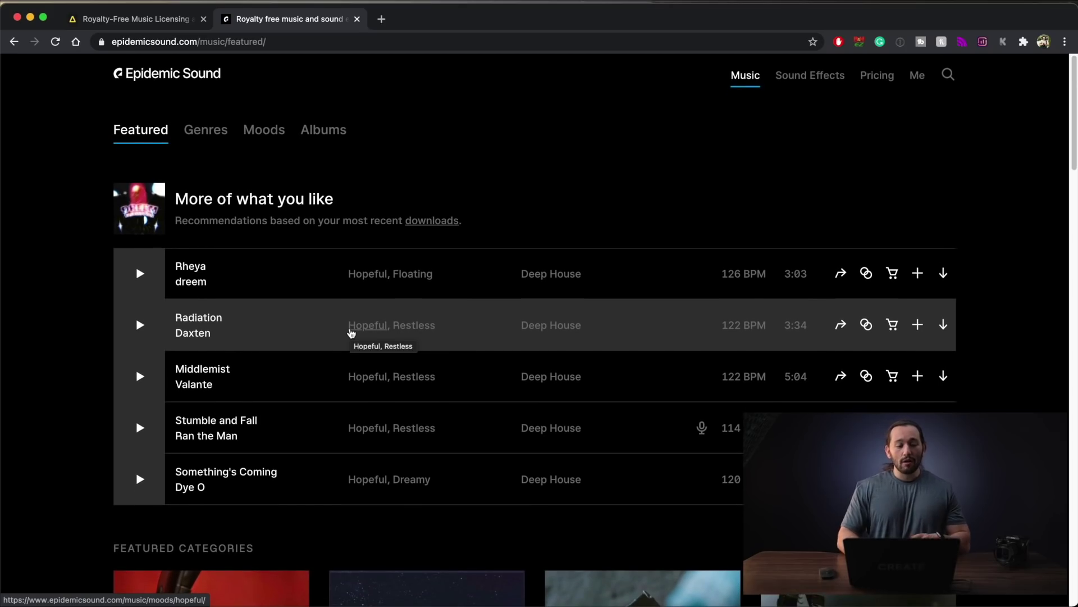
Scroll through Epidemic Sound's Featured page of Deep House recommendations.
{"action": "scroll", "coordinate": [351, 333], "scroll_direction": "down", "scroll_amount": 1}
{"action": "scroll", "coordinate": [351, 332], "scroll_direction": "down", "scroll_amount": 4}
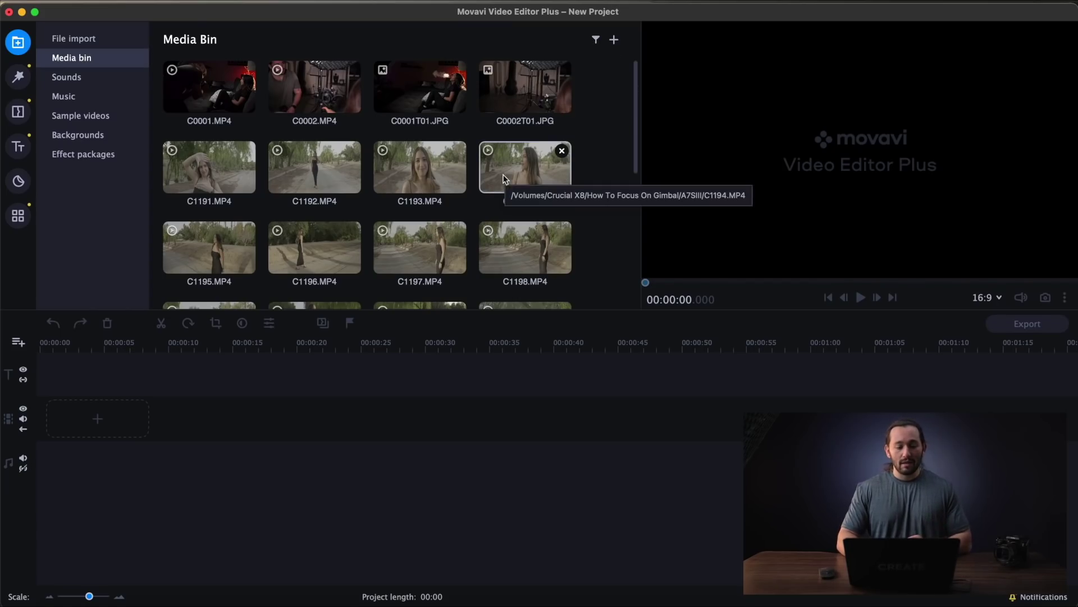
Preview clips C1194 and C1196 in the media bin, then select clip C1204.
{"action": "left_click", "coordinate": [512, 161]}
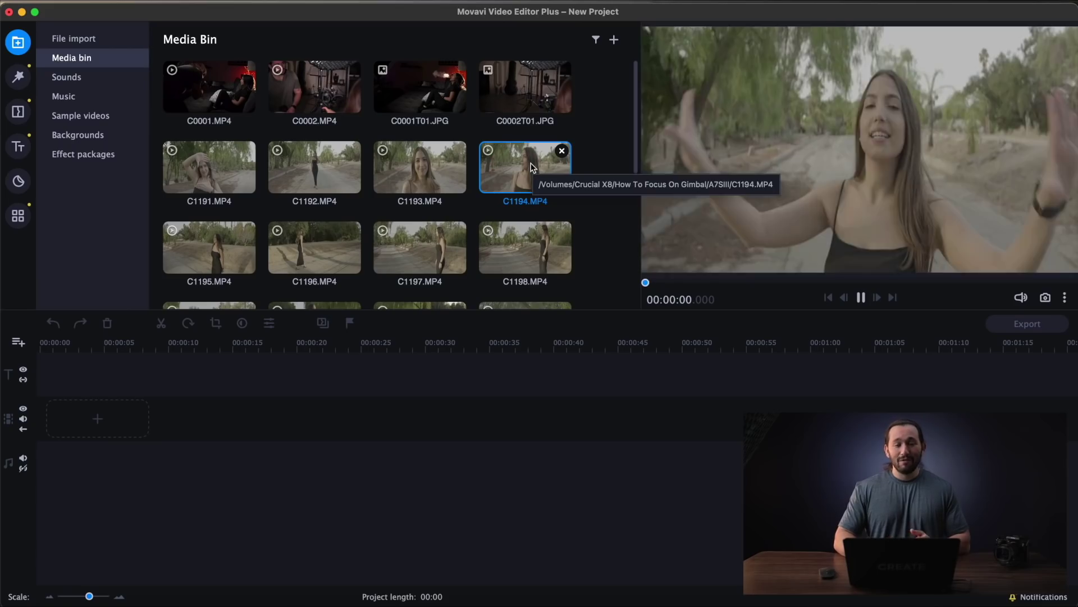
{"action": "key", "text": "space"}
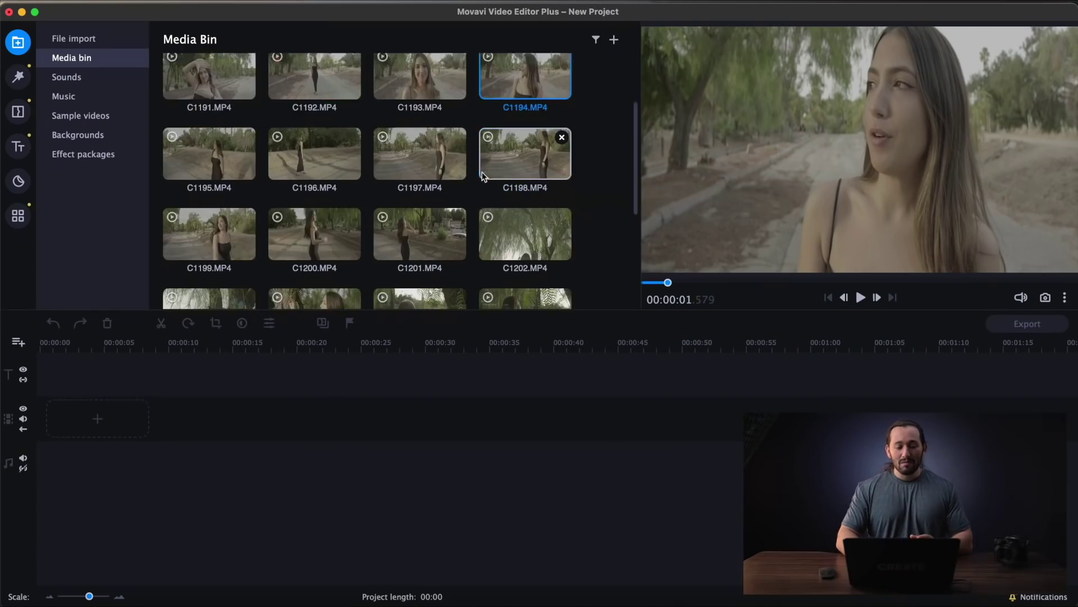
{"action": "scroll", "coordinate": [483, 176], "scroll_direction": "down", "scroll_amount": 3}
{"action": "scroll", "coordinate": [499, 143], "scroll_direction": "up", "scroll_amount": 4}
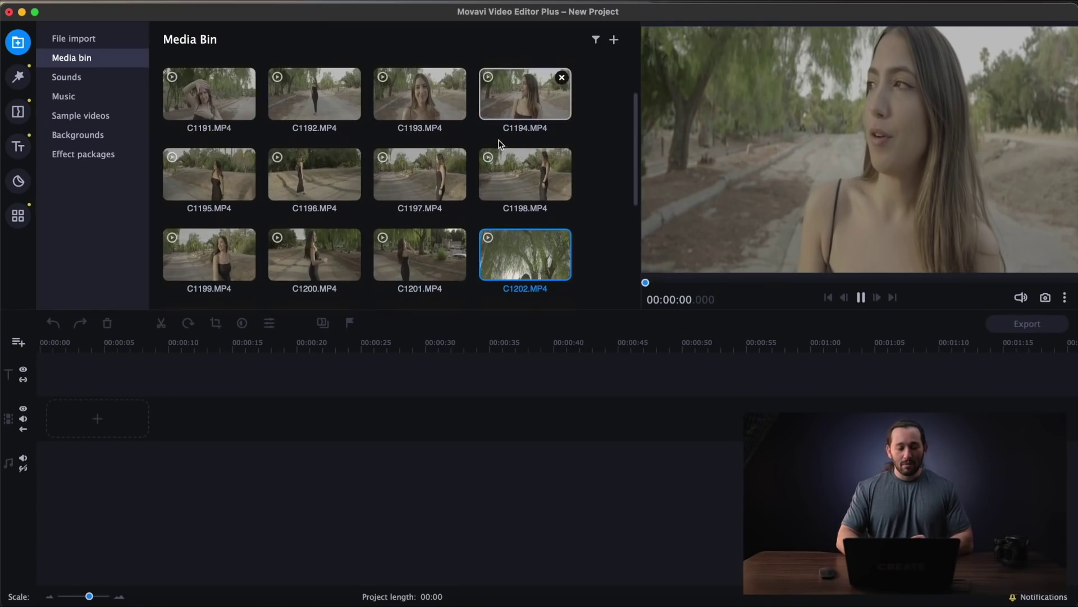
{"action": "left_click", "coordinate": [326, 164]}
{"action": "scroll", "coordinate": [325, 165], "scroll_direction": "down", "scroll_amount": 3}
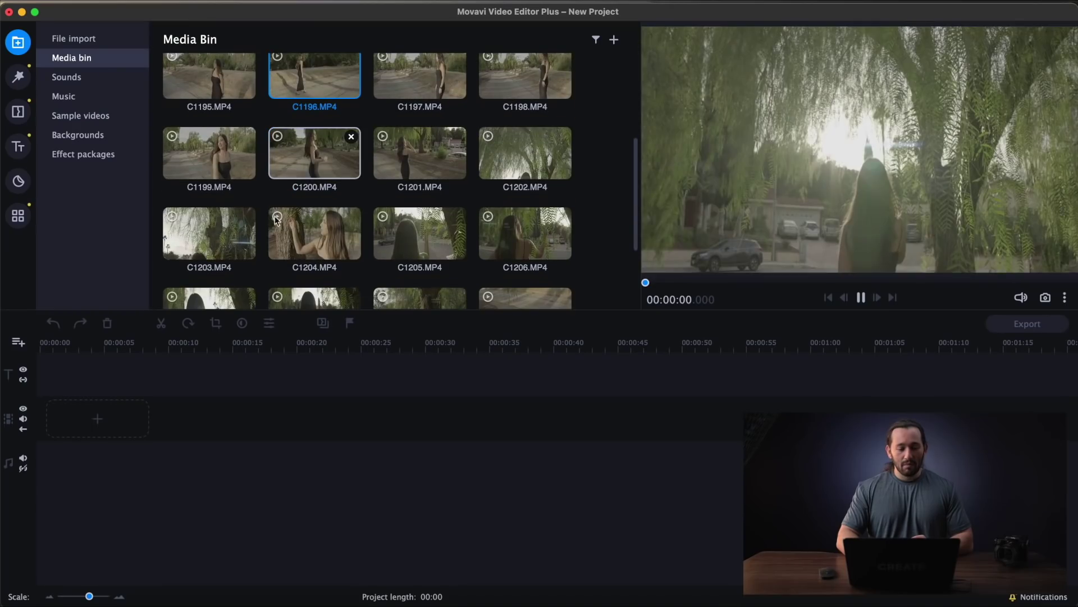
{"action": "left_click", "coordinate": [339, 236]}
Drag C1204.MP4 onto the timeline's video track and deselect it.
{"action": "left_click_drag", "start_coordinate": [320, 231], "coordinate": [62, 418]}
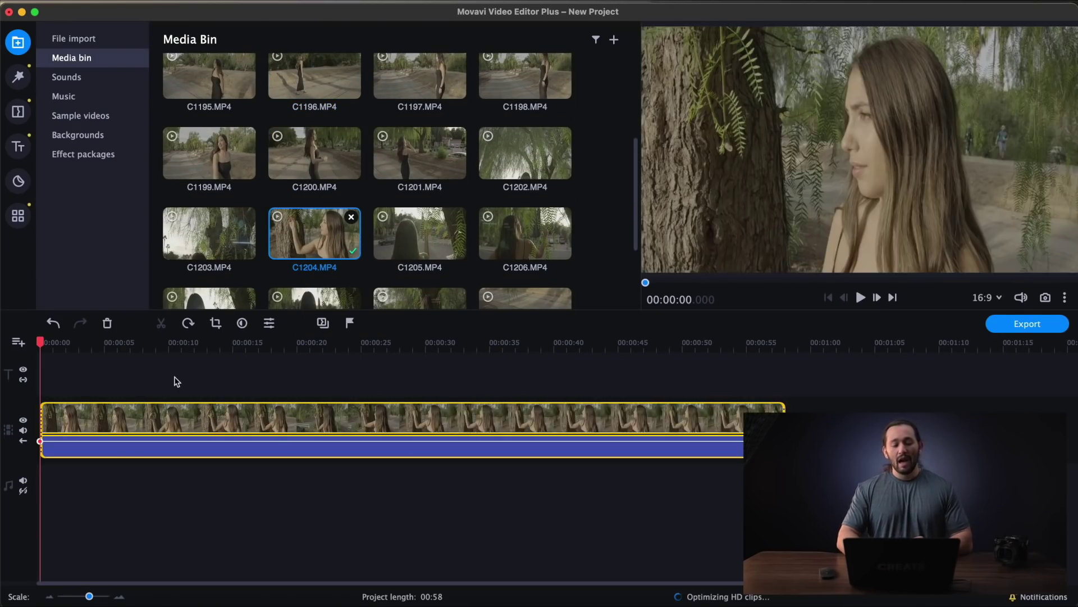
{"action": "left_click", "coordinate": [175, 379]}
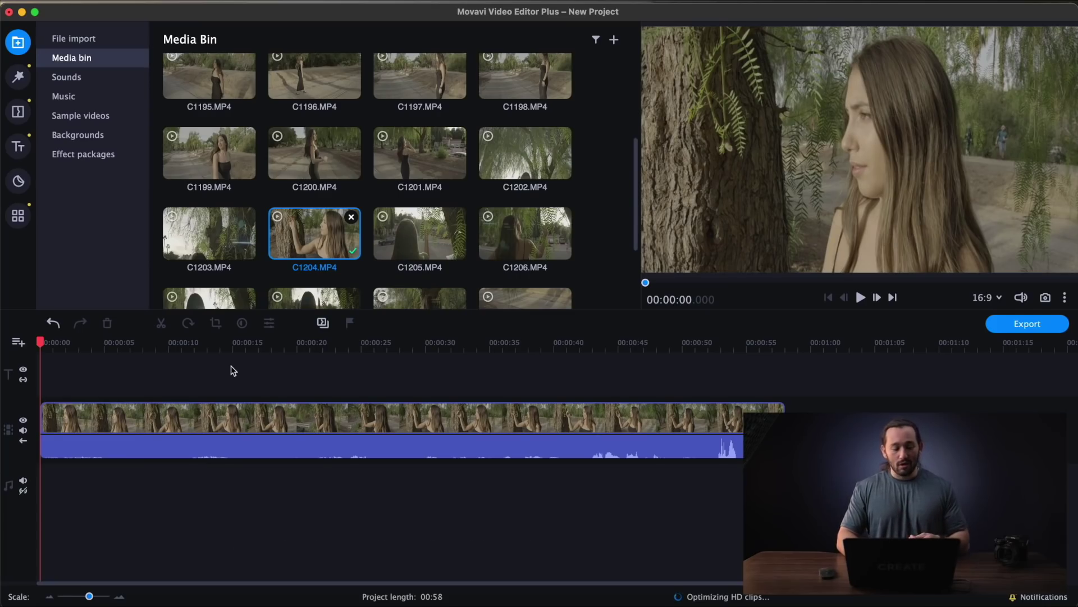
Split the C1204 clip at about 00:00:16 with Cmd+B.
{"action": "left_click", "coordinate": [228, 347]}
{"action": "left_click", "coordinate": [225, 409]}
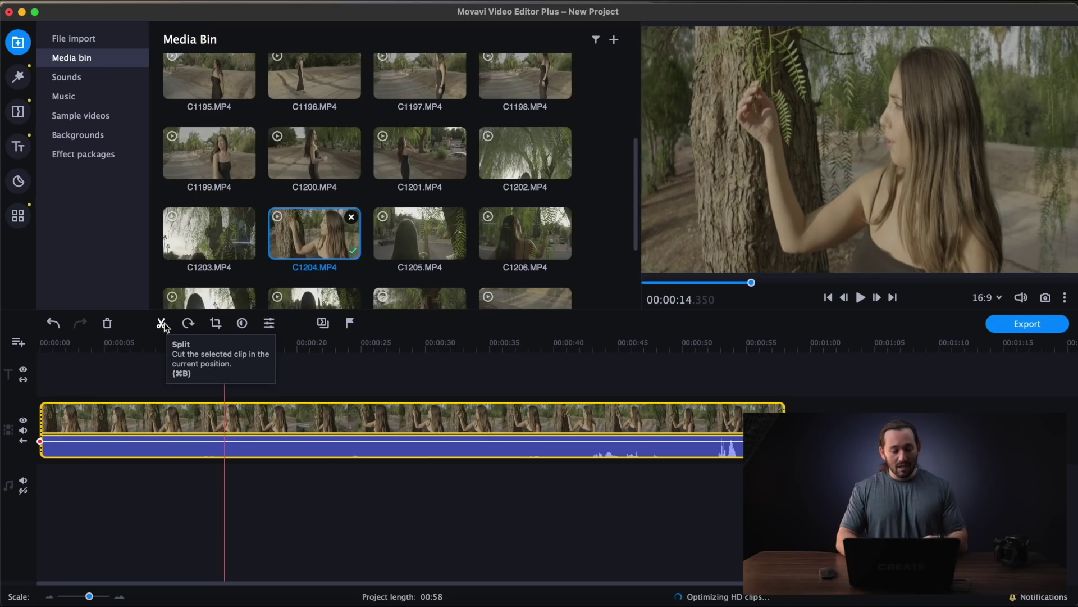
{"action": "left_click", "coordinate": [247, 405]}
{"action": "key", "text": "super+b"}
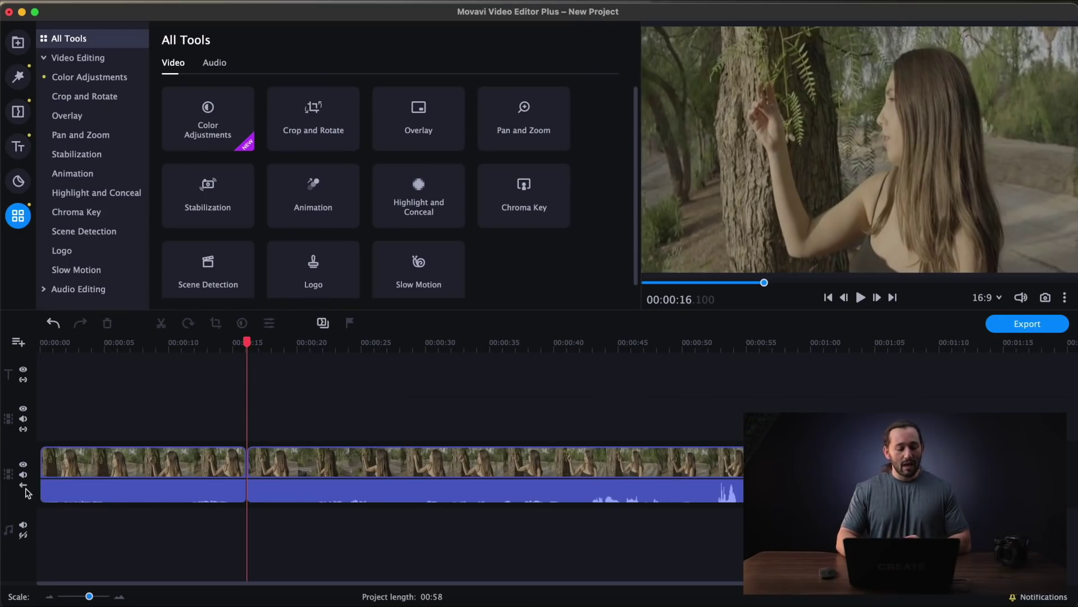
Turn off the video track's magnet and drag the second clip to 00:00:30, leaving a gap.
{"action": "left_click", "coordinate": [23, 486]}
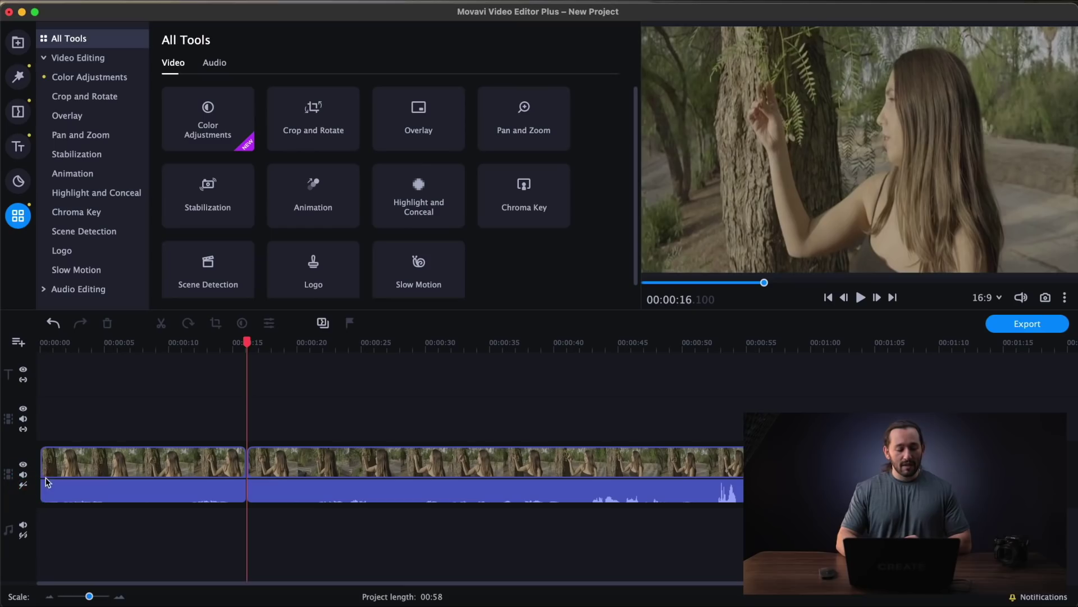
{"action": "left_click", "coordinate": [271, 467]}
{"action": "left_click_drag", "start_coordinate": [270, 468], "coordinate": [475, 477]}
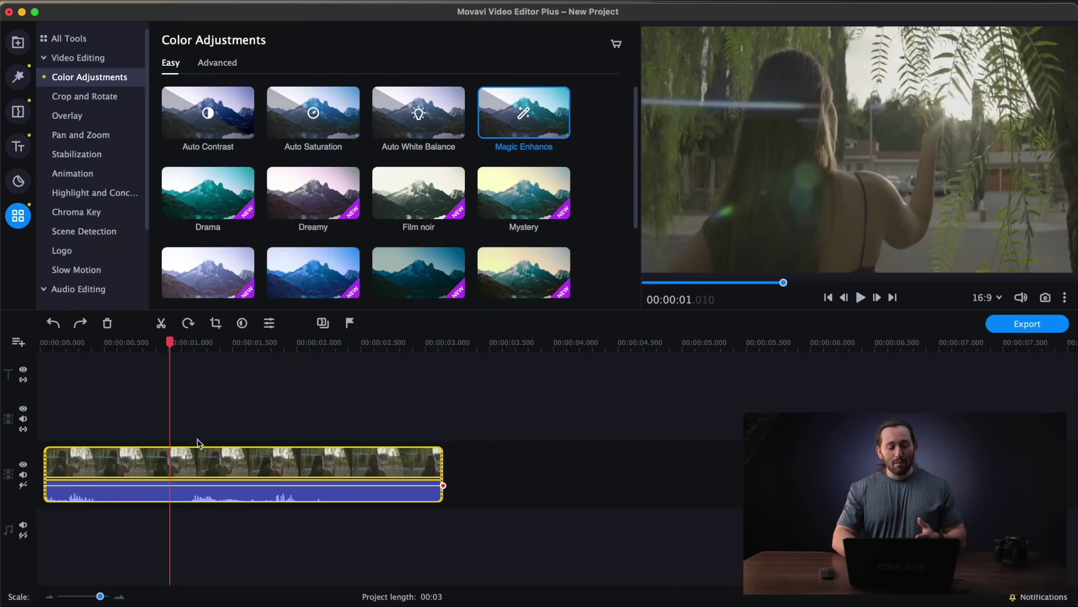
Select the 3-second clip and apply the Magic Enhance preset, undoing it once and reapplying it.
{"action": "left_click", "coordinate": [187, 422]}
{"action": "left_click", "coordinate": [171, 466]}
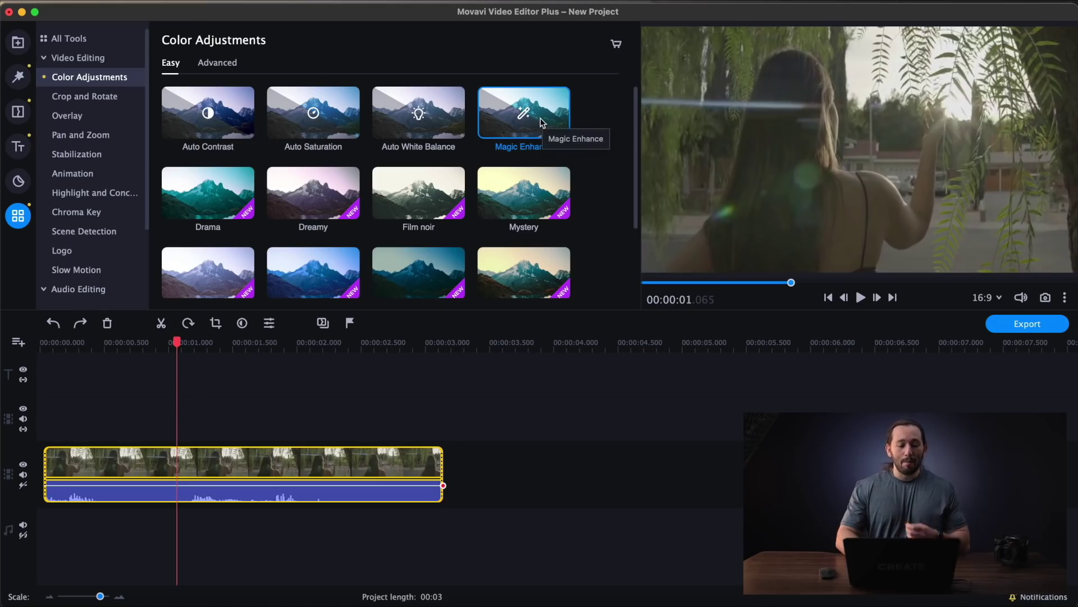
{"action": "left_click_drag", "start_coordinate": [492, 124], "coordinate": [162, 454]}
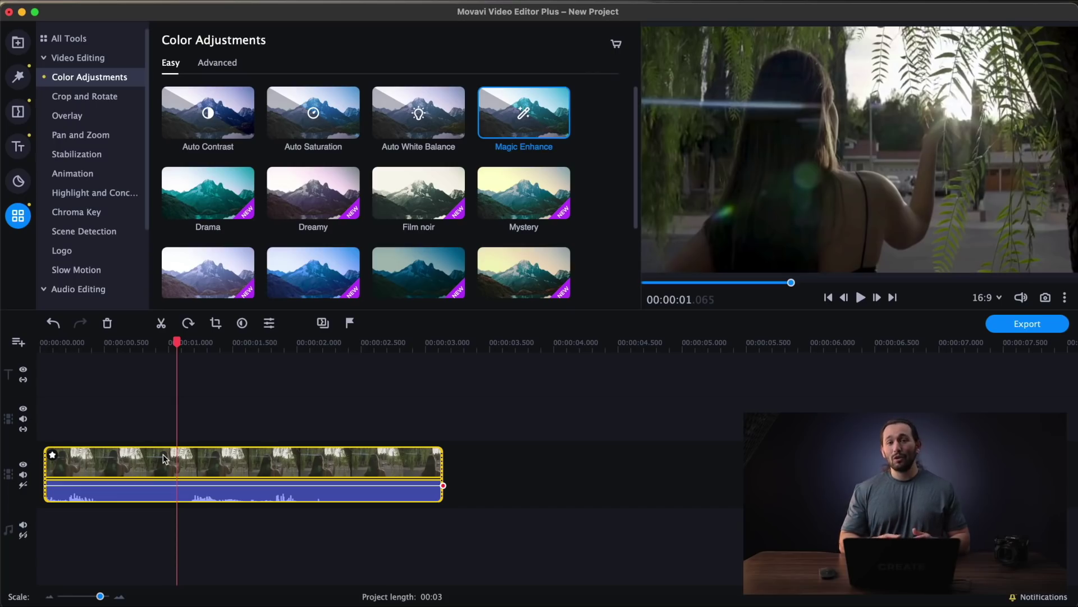
{"action": "key", "text": "super+z"}
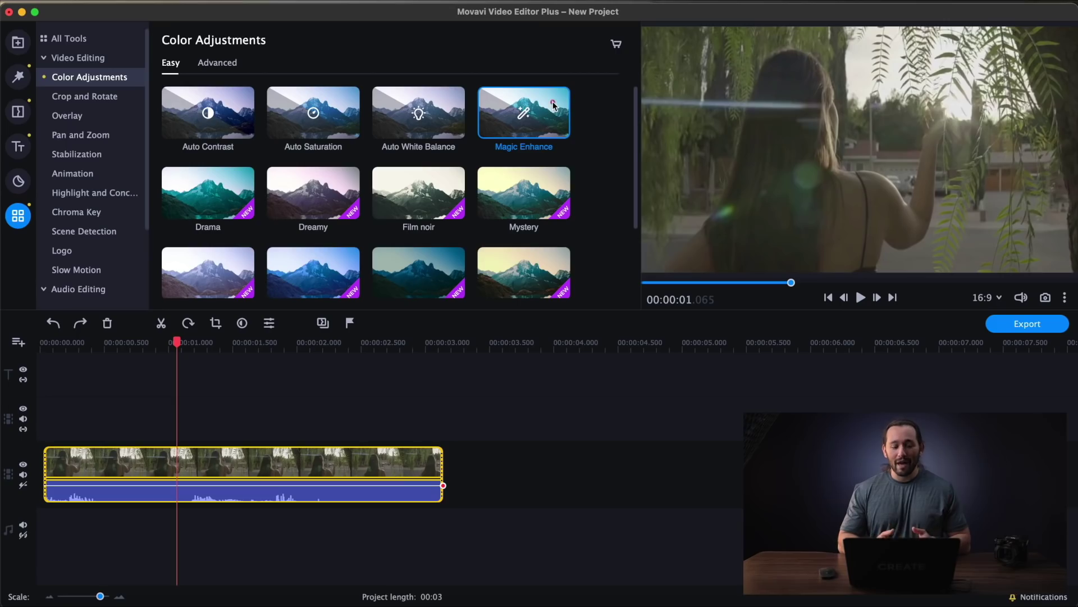
{"action": "left_click_drag", "start_coordinate": [553, 105], "coordinate": [168, 462]}
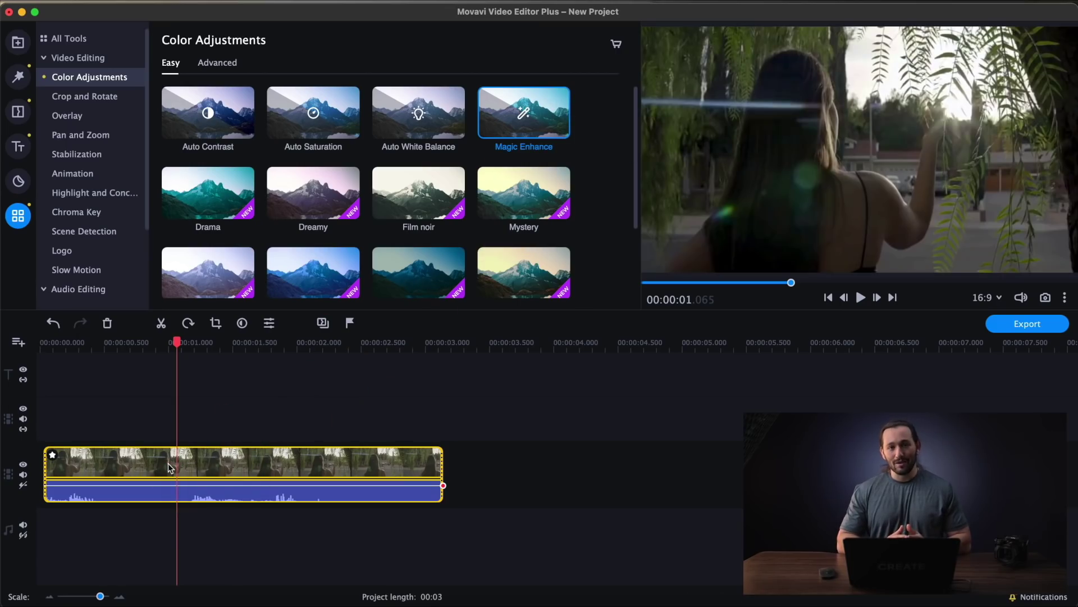